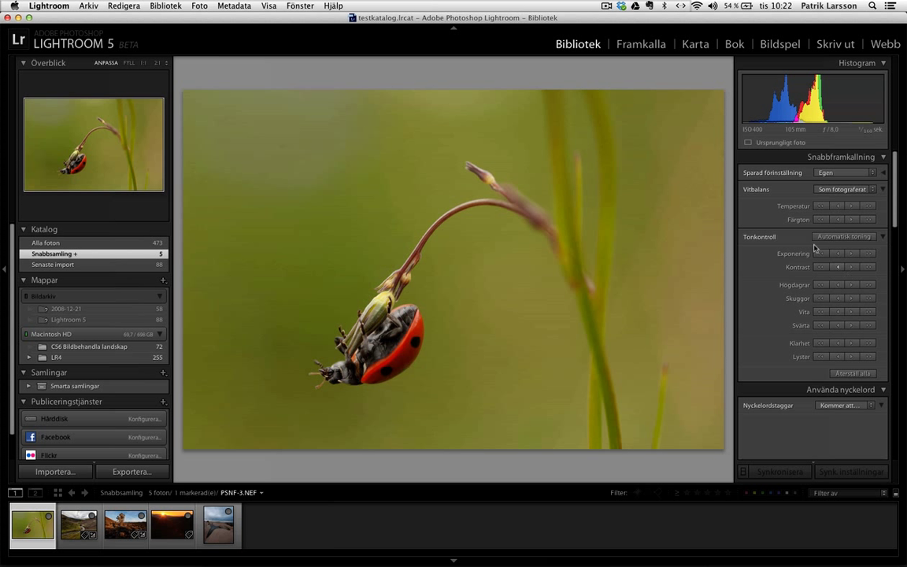
Open the seascape photo from the 2008-12-21 folder in Develop.
scroll(790, 335, down, 3)
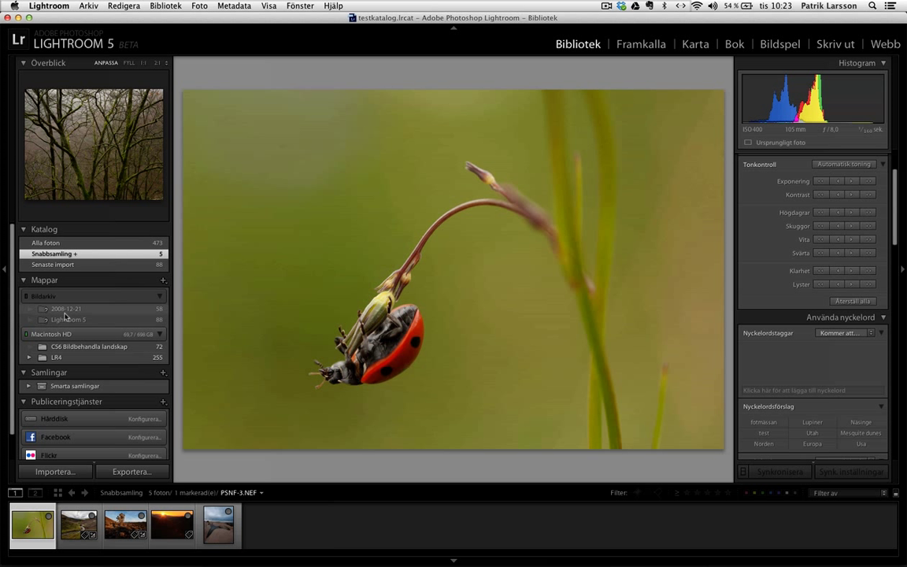
mouse_move(66, 308)
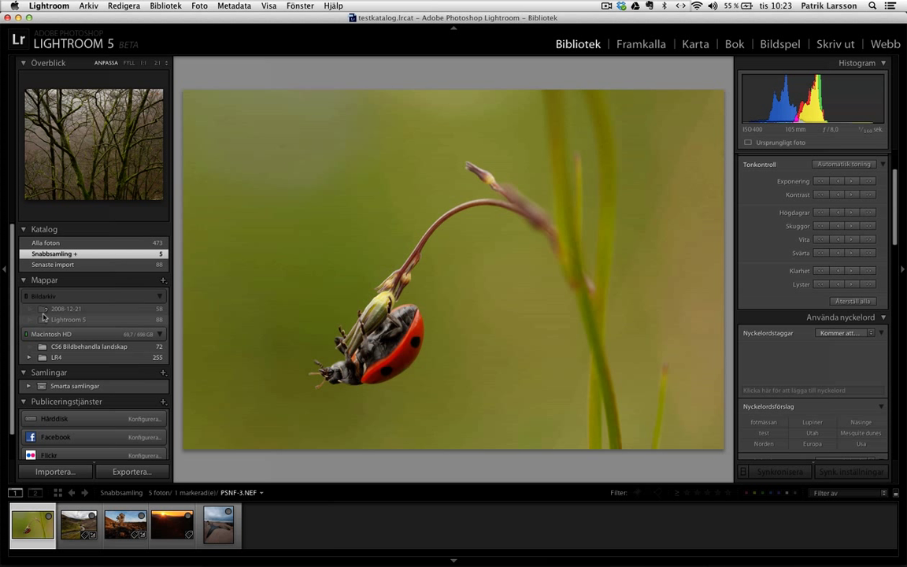
click(53, 309)
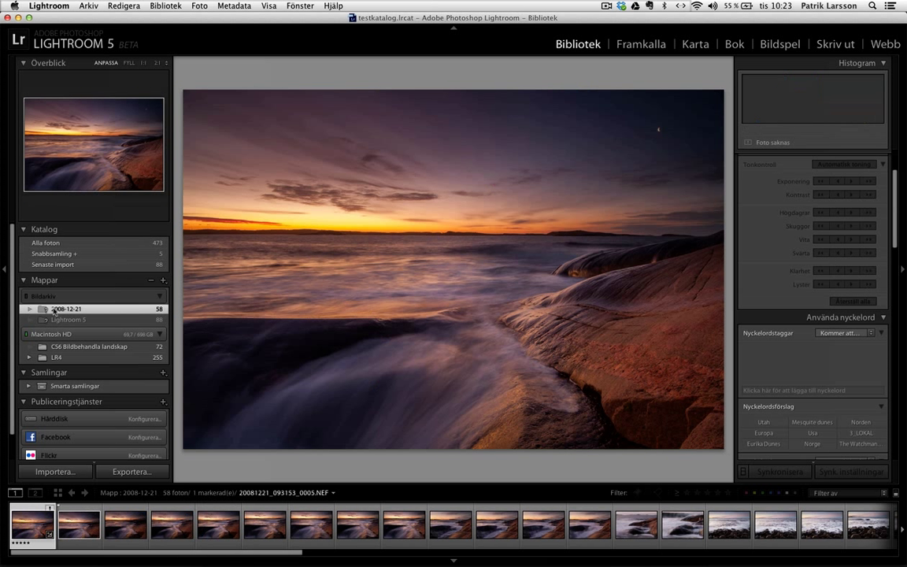
key(d)
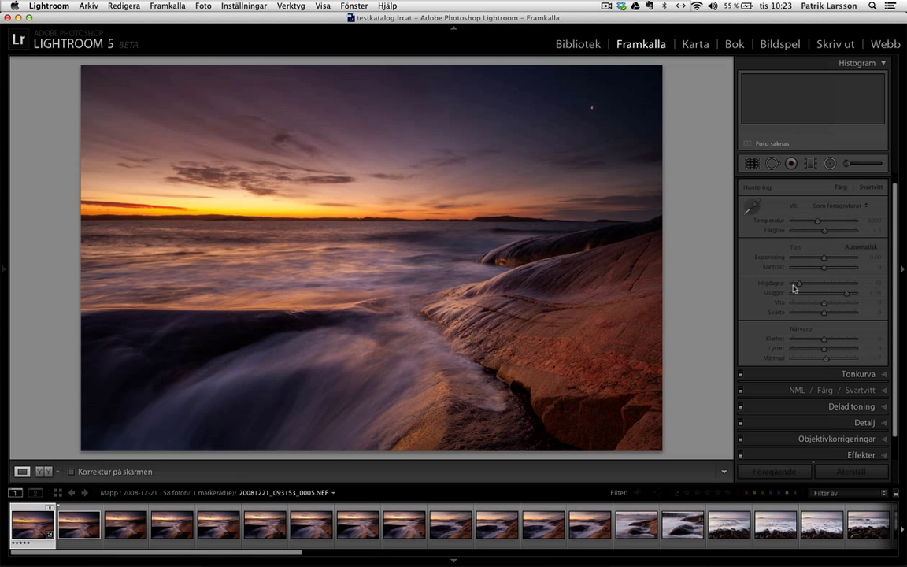
Show the 88-photo Lightroom 5 folder as a thumbnail grid in the Library.
click(557, 45)
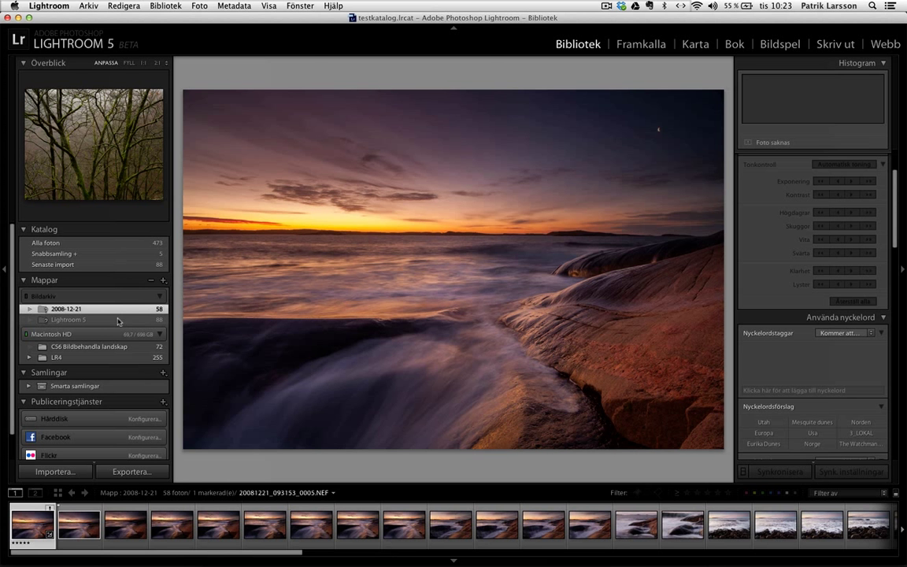
click(66, 320)
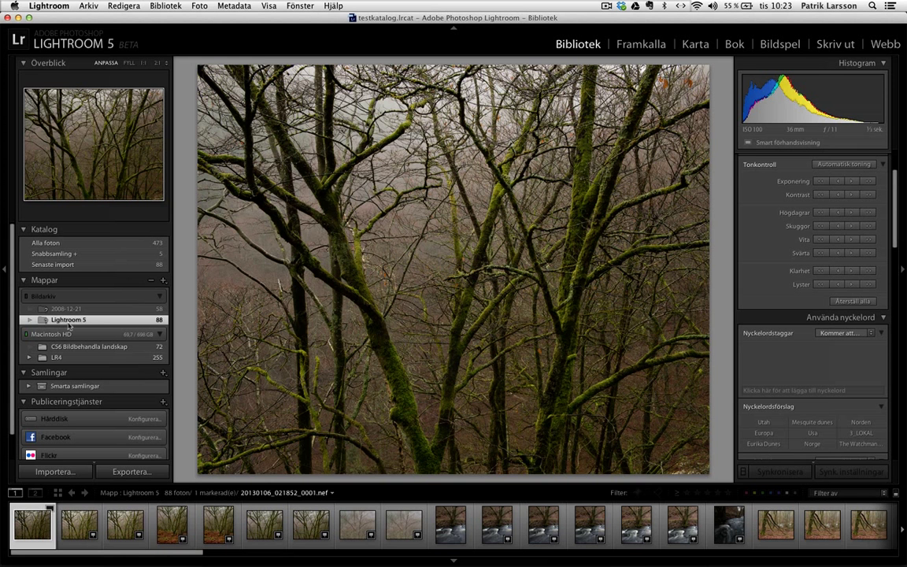
key(g)
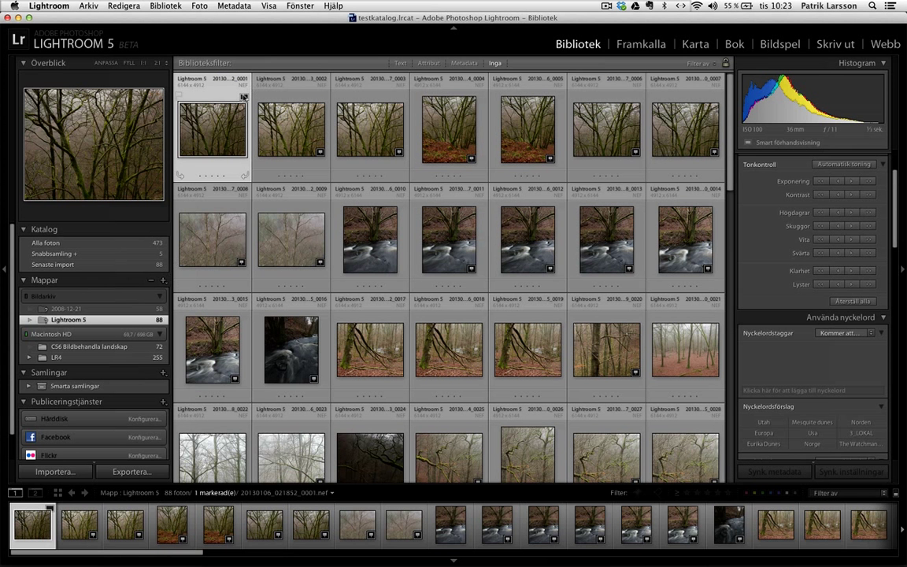
Select the second forest photo, preview it in Develop, and browse the Library menu without choosing anything.
click(292, 113)
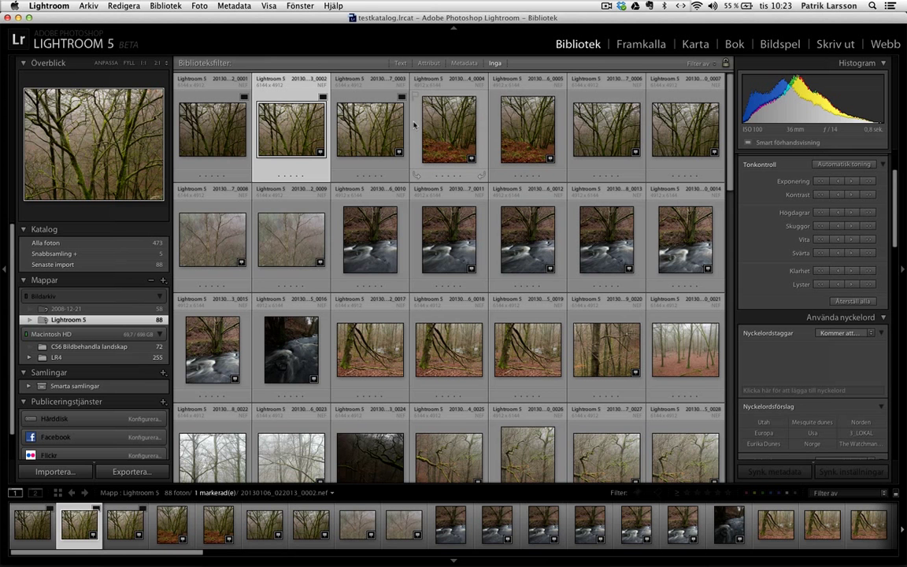
click(642, 44)
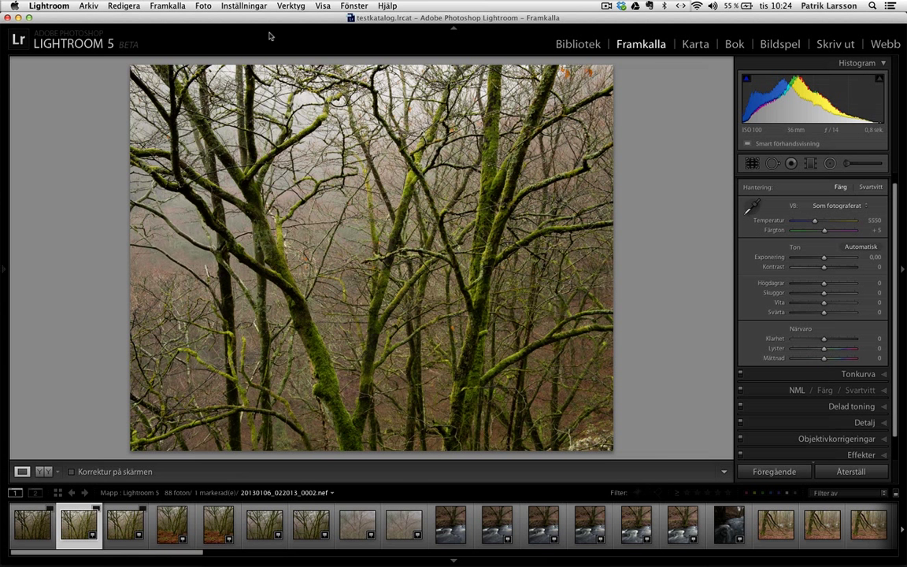
click(577, 44)
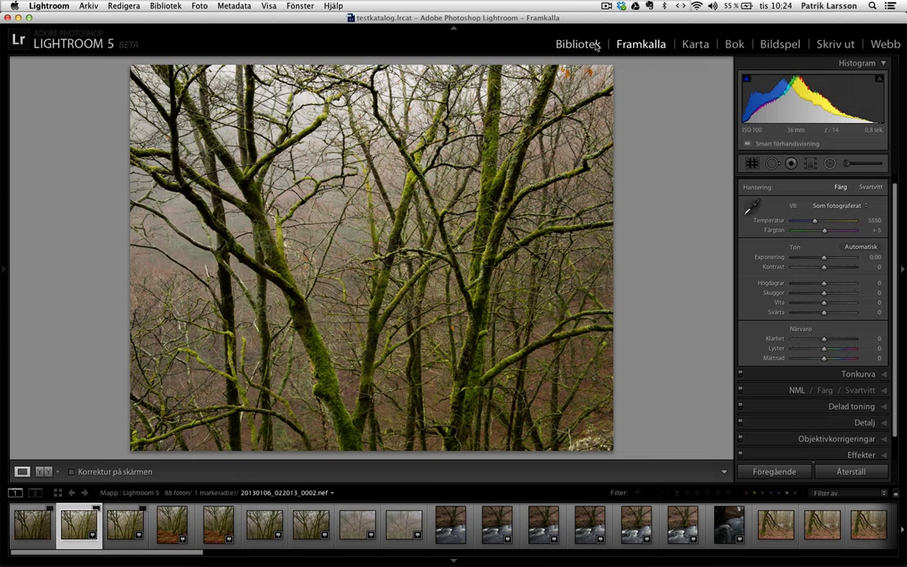
click(166, 5)
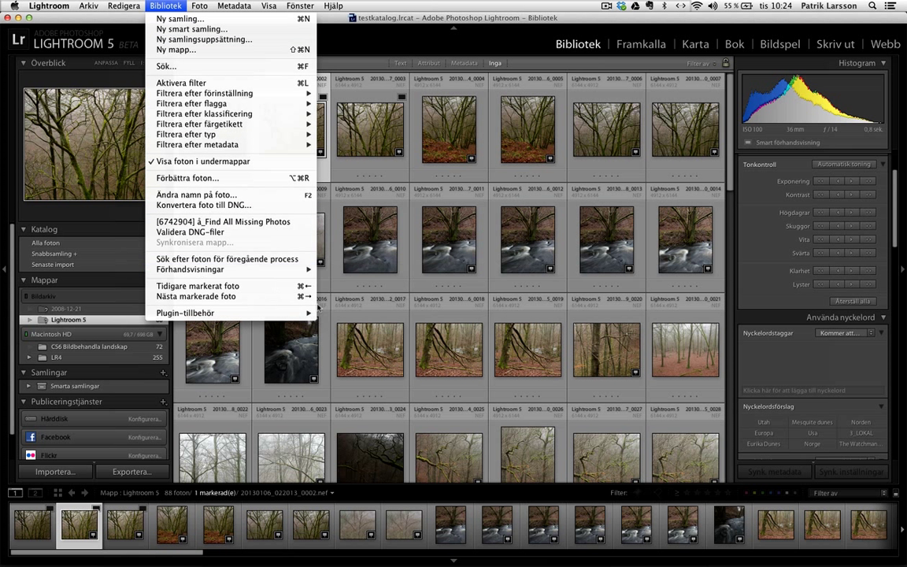
mouse_move(190, 269)
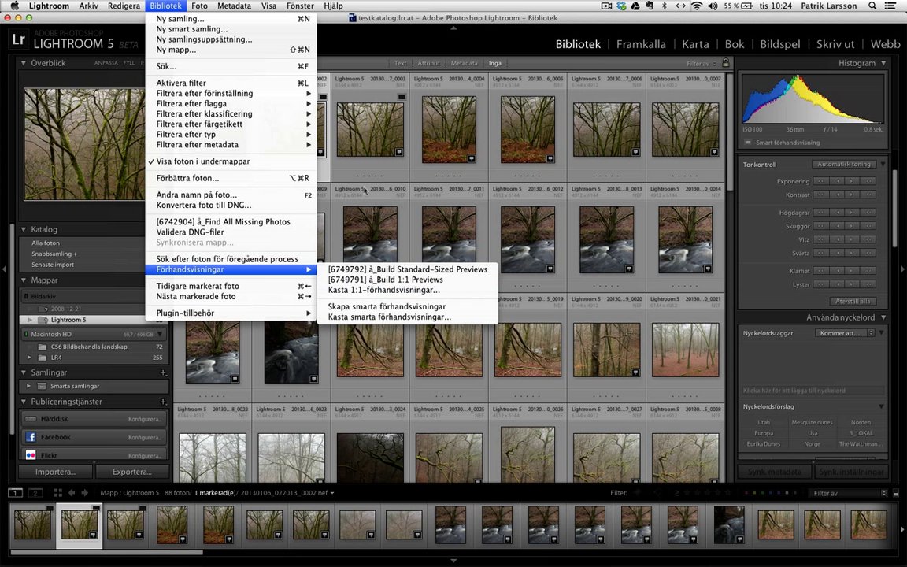
click(361, 145)
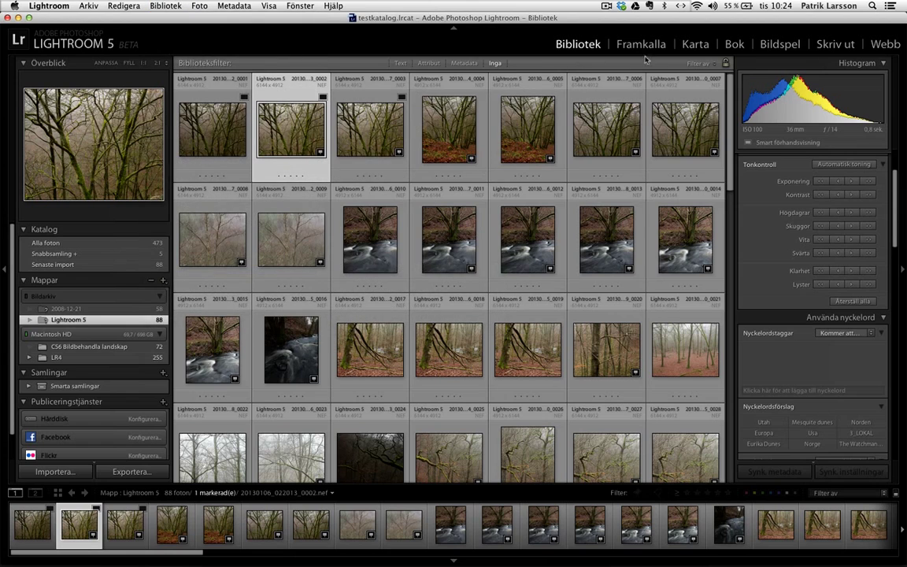
Check the moss-covered tree's branches at 1:1 in Develop, then return to the Library grid.
key(d)
click(325, 266)
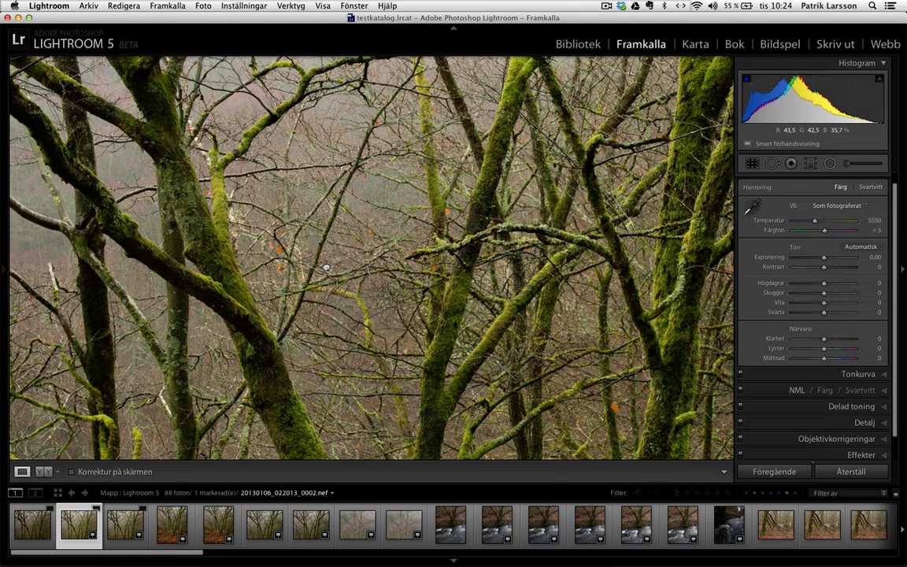
click(326, 267)
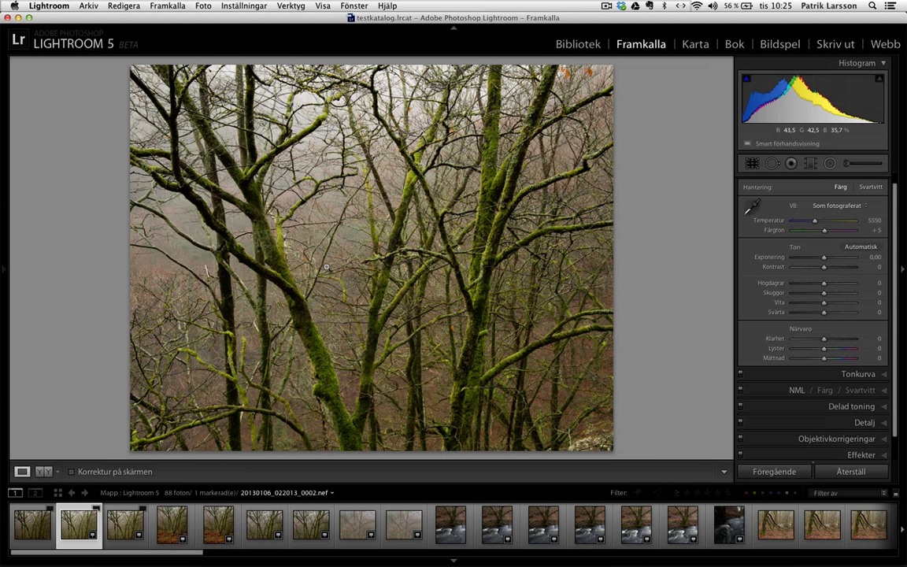
click(587, 48)
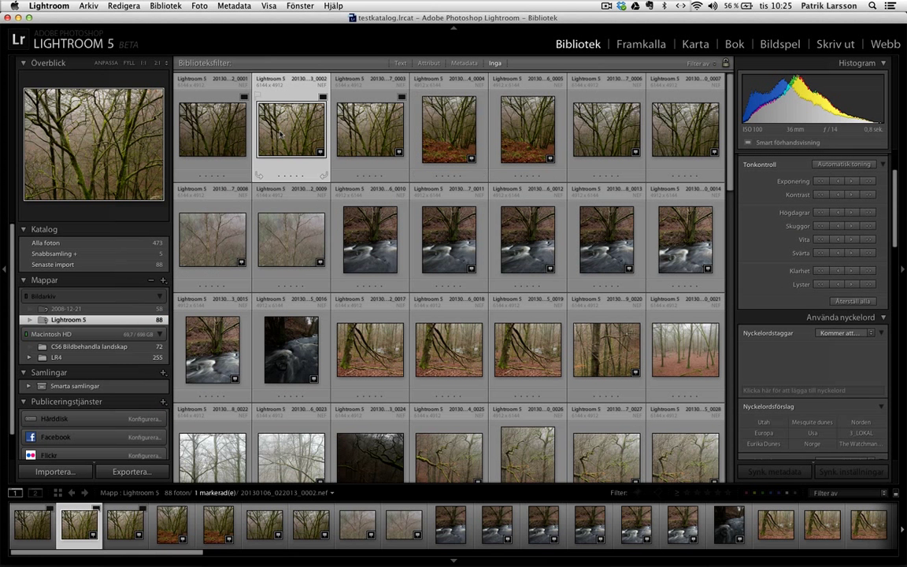
Switch the Library to the five-photo Quick Collection.
click(208, 147)
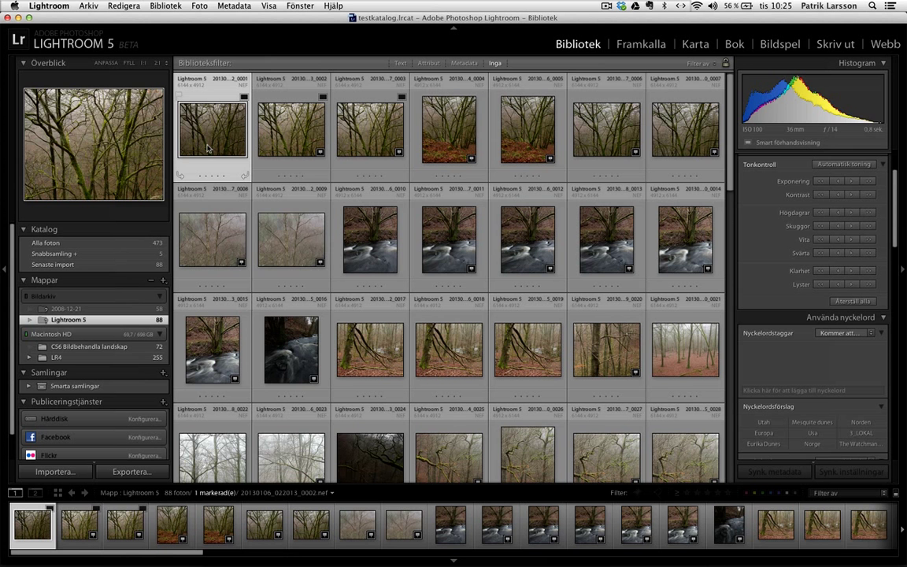
click(89, 346)
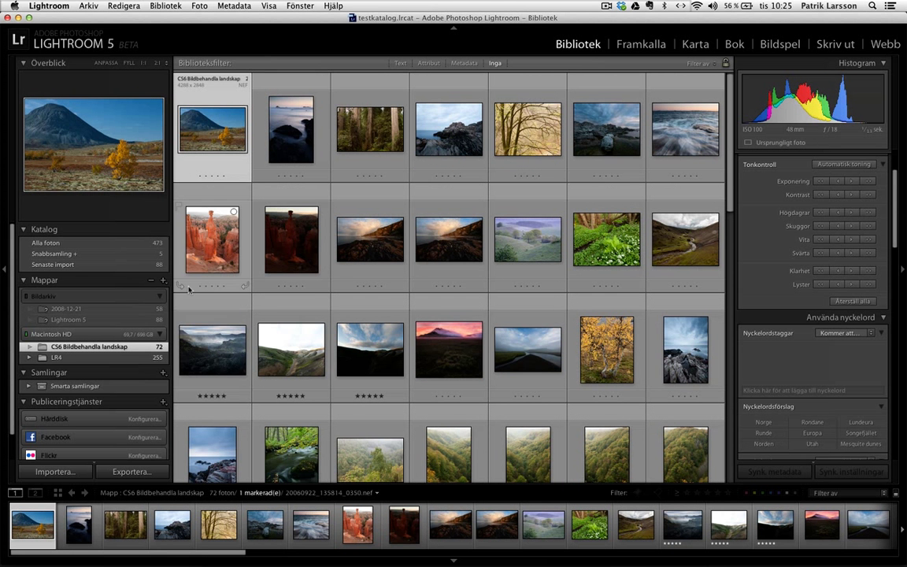
click(153, 254)
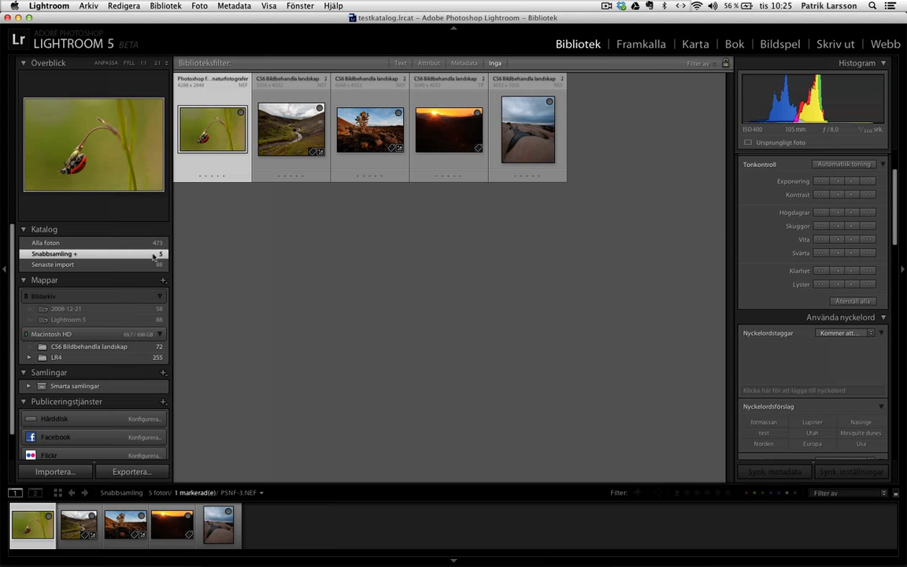
Play the collection as an impromptu slideshow, then view the Joshua tree photo full-size.
key(super+Return)
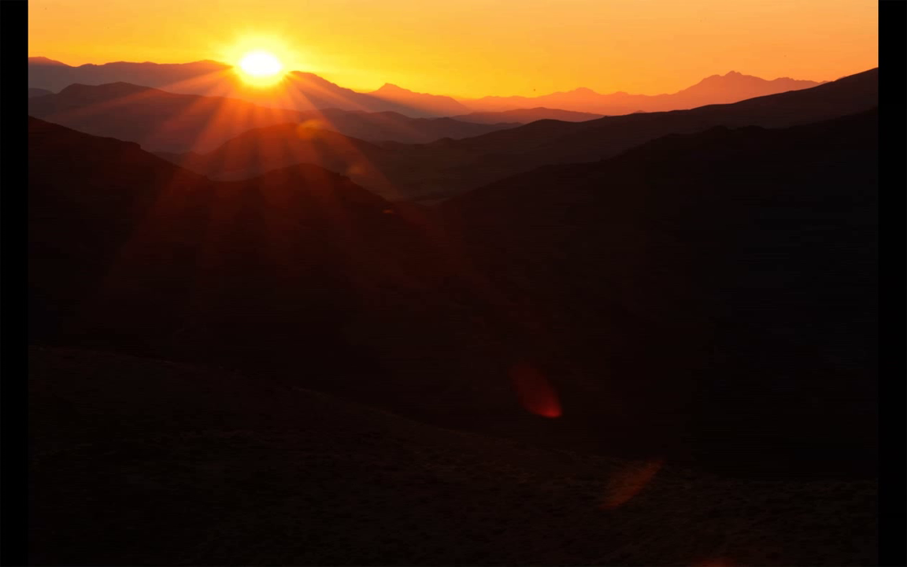
key(Escape)
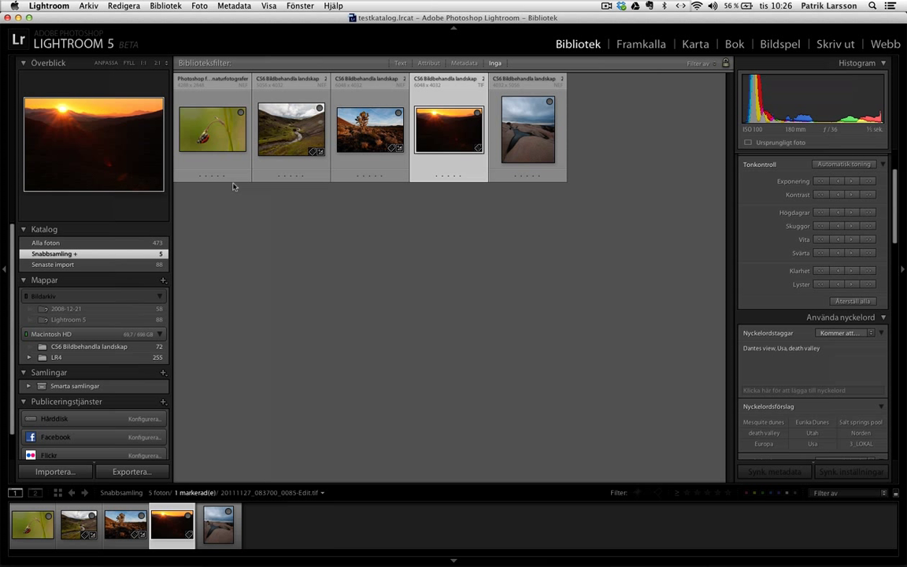
mouse_move(291, 130)
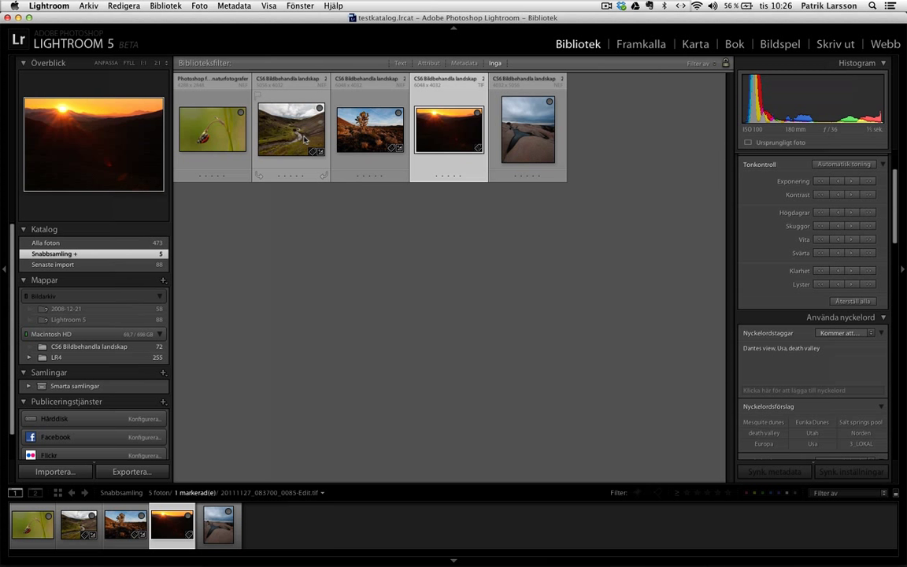
double_click(362, 132)
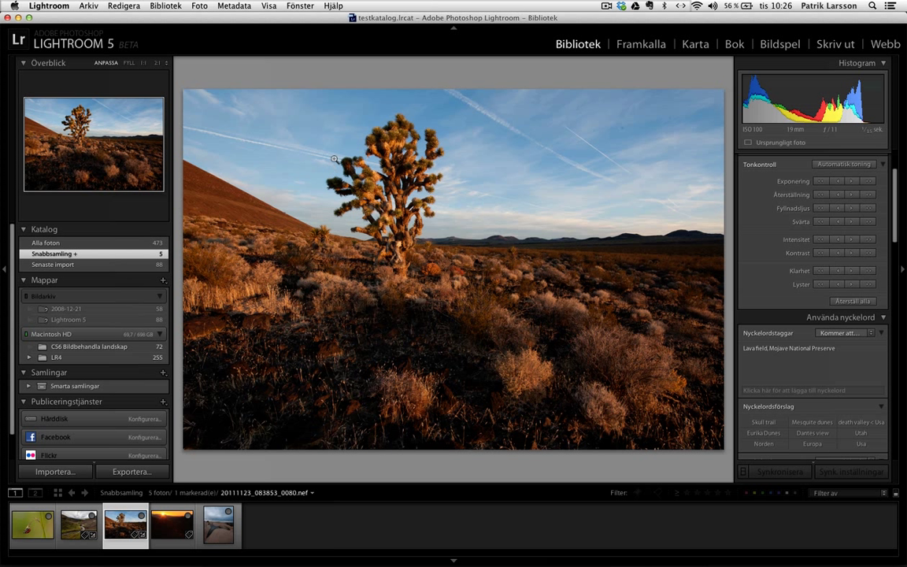
Open the Joshua tree photo in Develop with Spot Removal at size 95, opacity 100.
click(631, 47)
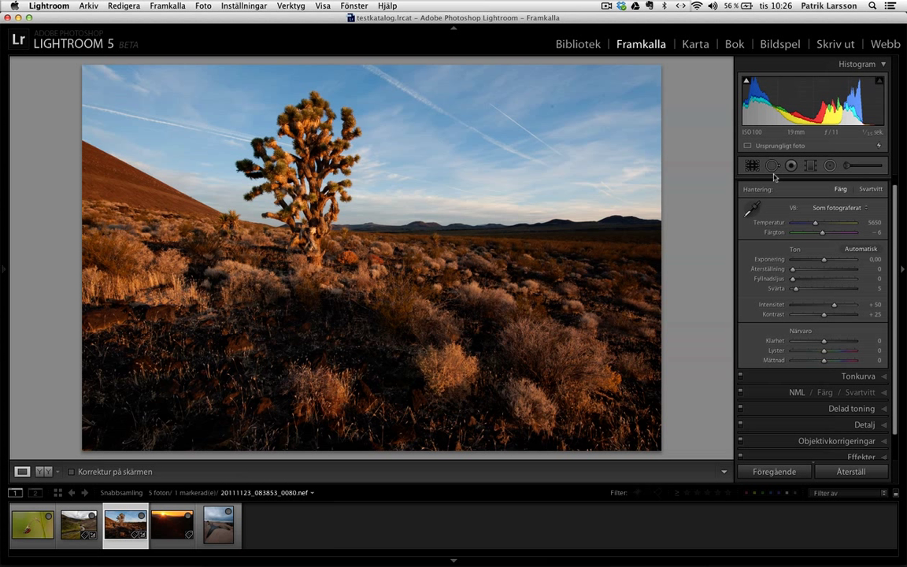
click(772, 167)
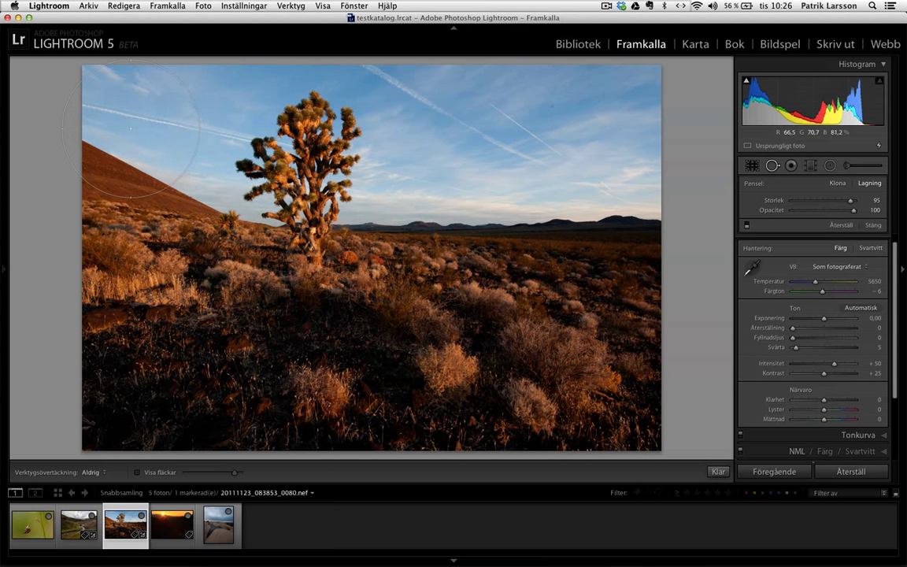
Zoom in and heal the upper-left contrail, with spot outlines shown automatically.
scroll(129, 128, down, 3)
scroll(129, 128, down, 2)
key(z)
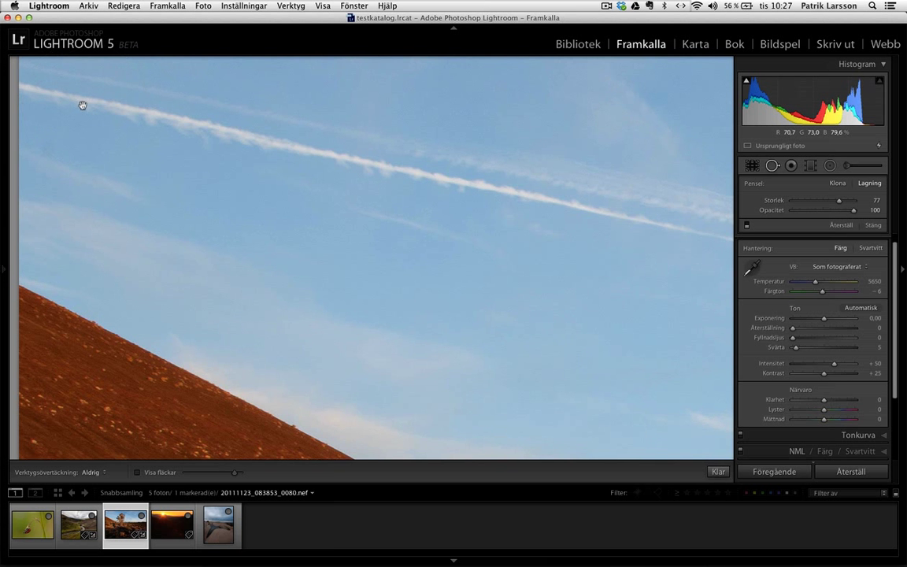
drag(81, 106, 123, 150)
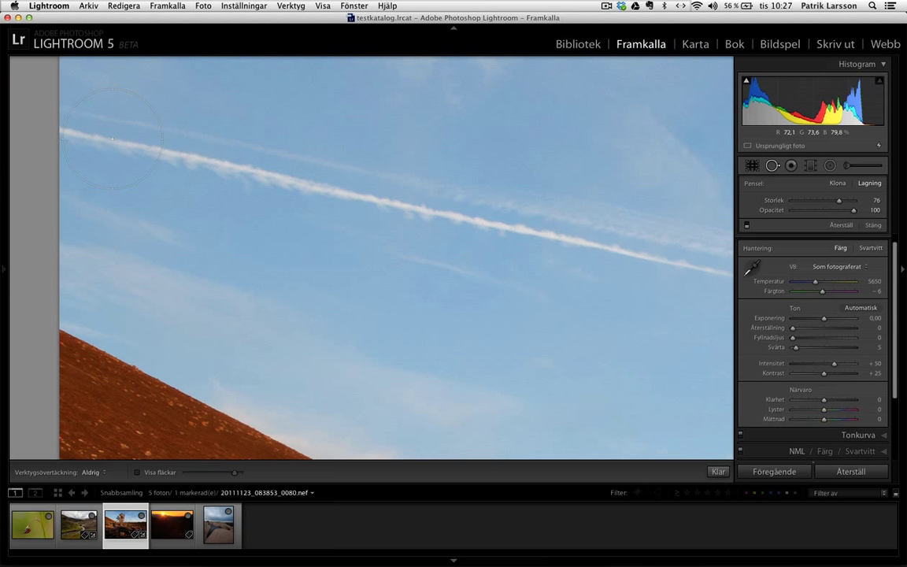
mouse_move(88, 117)
mouse_down()
mouse_move(242, 161)
mouse_move(394, 188)
mouse_up()
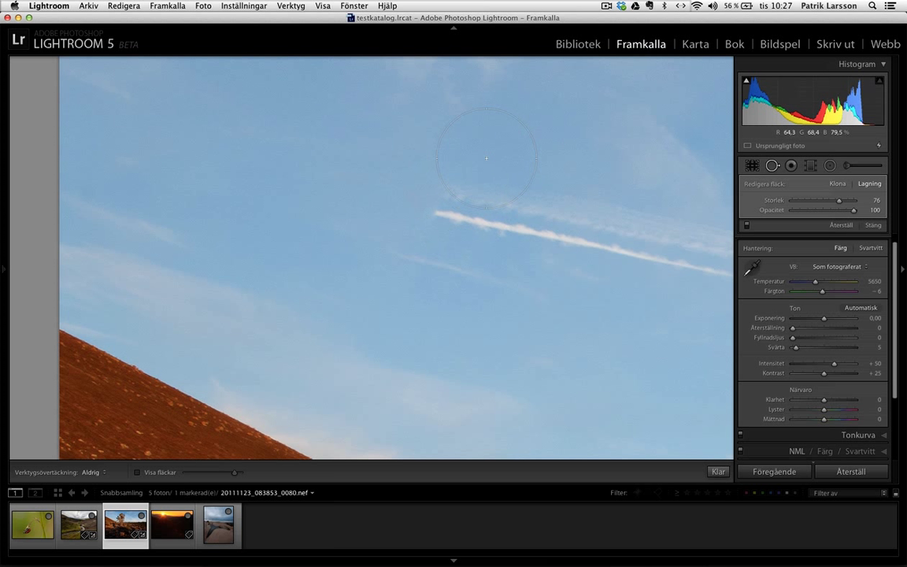
drag(508, 148, 498, 195)
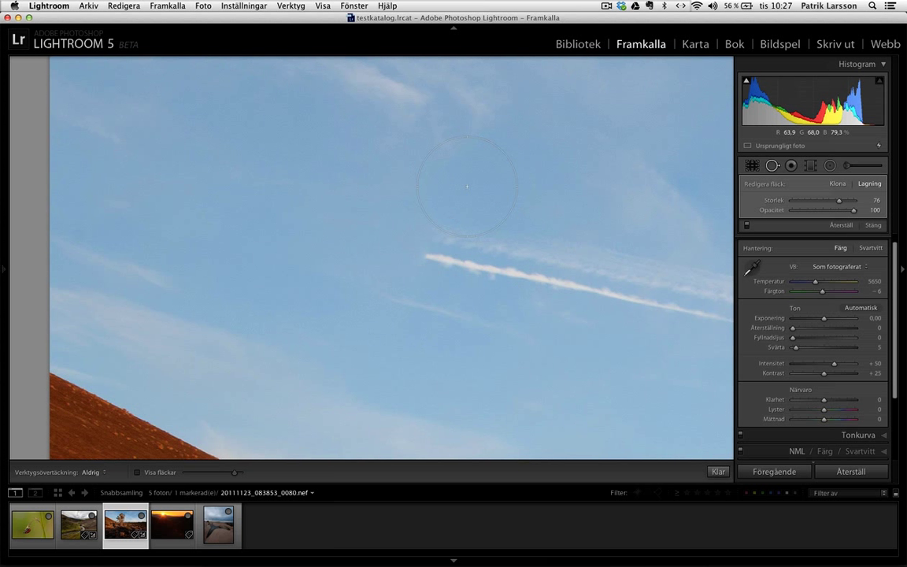
click(92, 472)
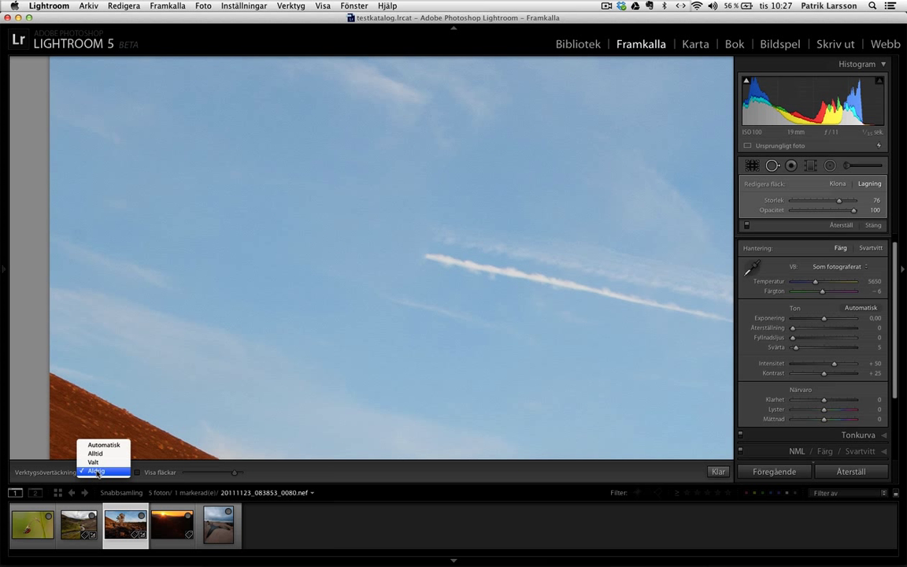
click(104, 445)
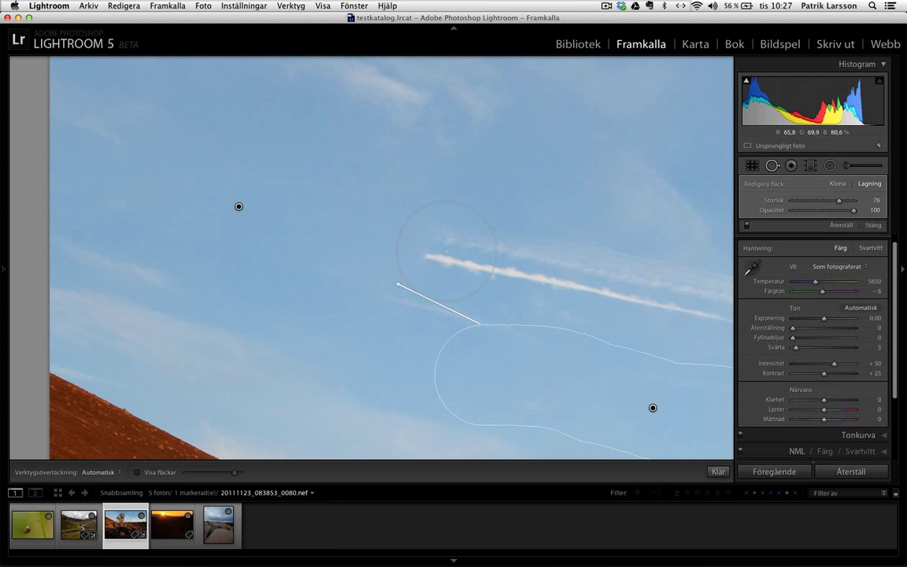
Heal the rest of the contrail near the tree, close Spot Removal, and switch to the sunset photo.
mouse_move(444, 252)
mouse_down()
mouse_move(548, 259)
mouse_move(660, 285)
mouse_up()
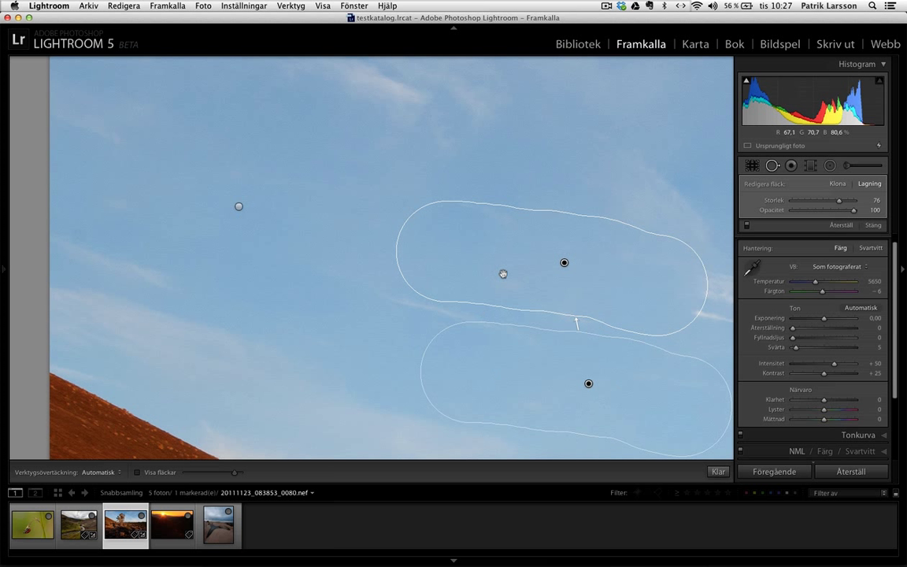
drag(641, 201, 261, 147)
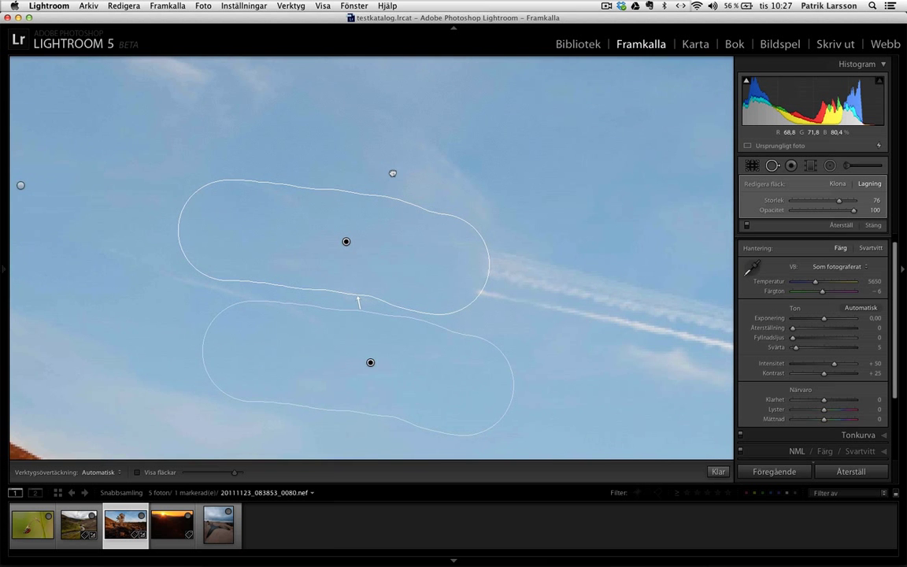
drag(346, 244, 575, 296)
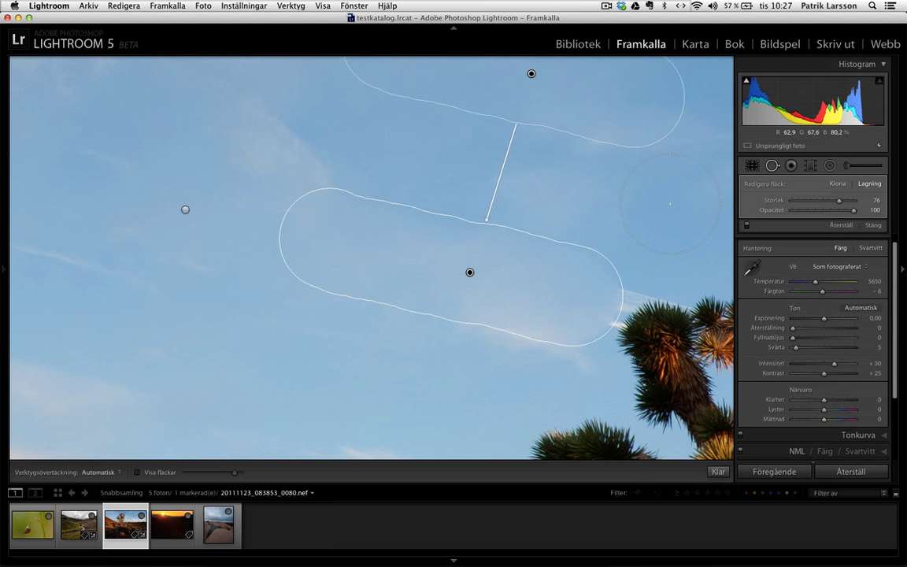
key(z)
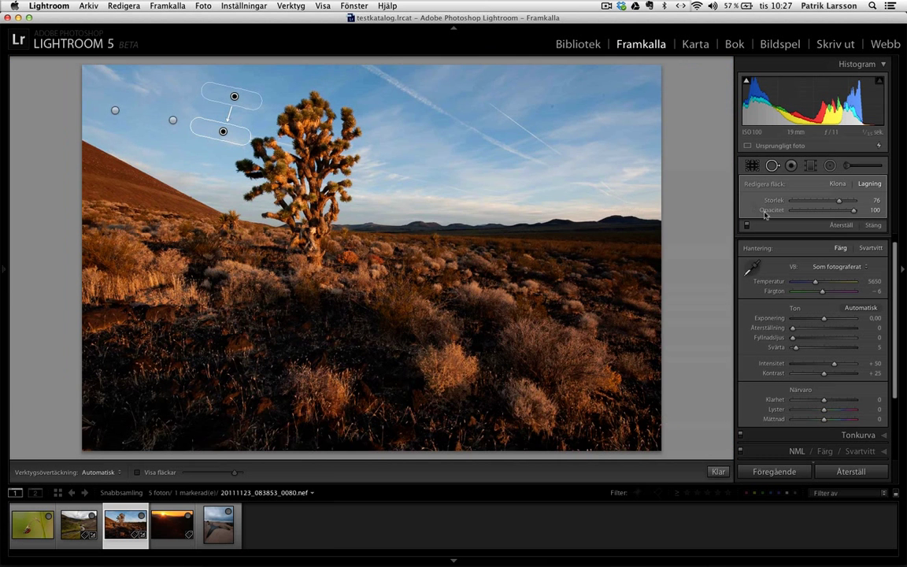
key(q)
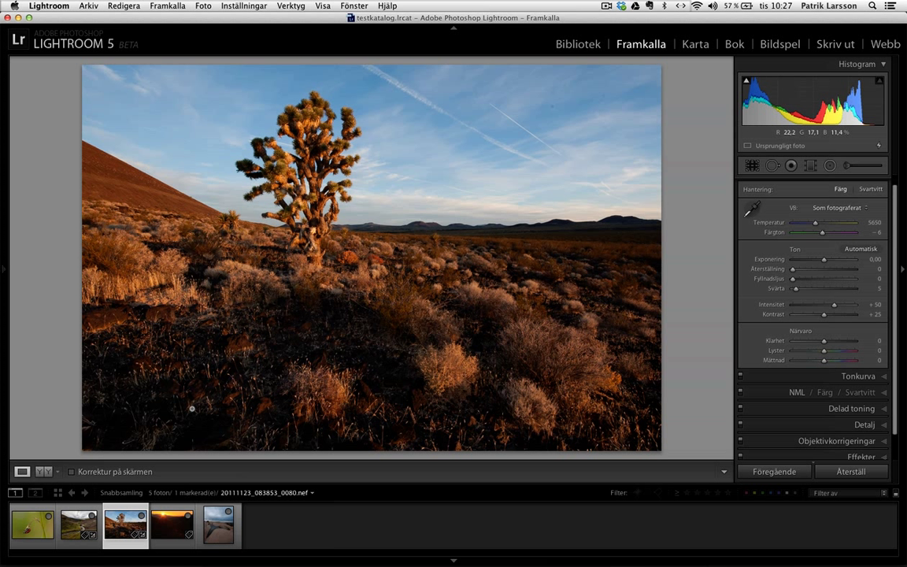
click(174, 530)
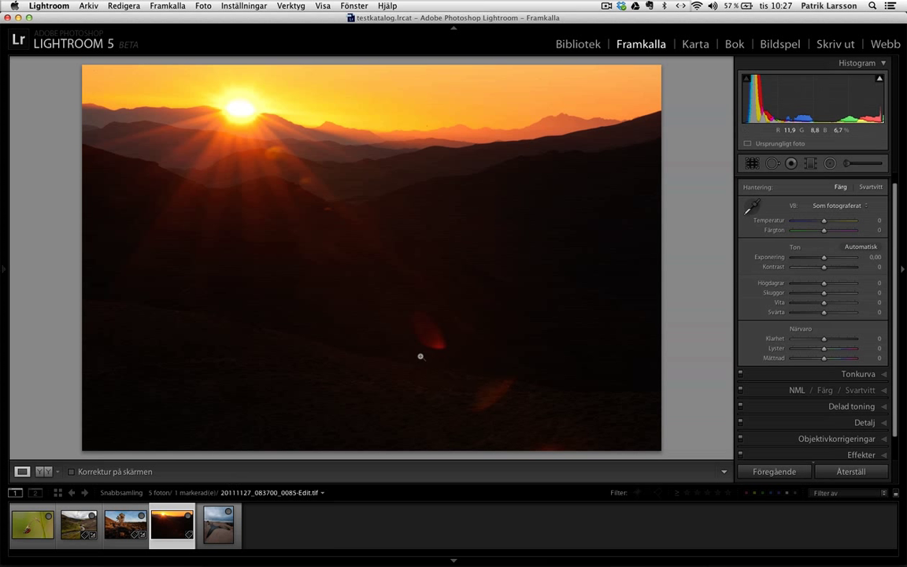
Heal both lens flares in the dark hills, moving one patch's source to a clean area.
click(772, 163)
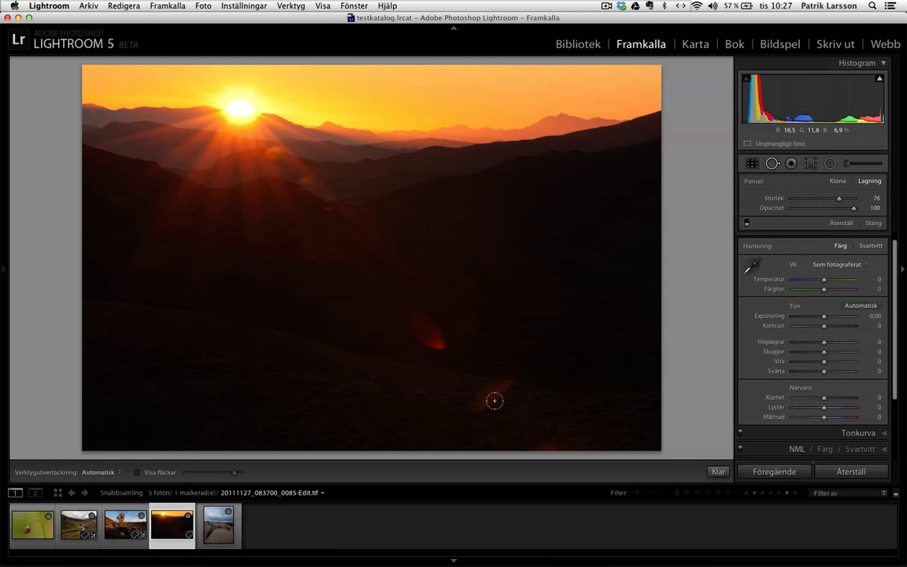
drag(476, 407, 511, 380)
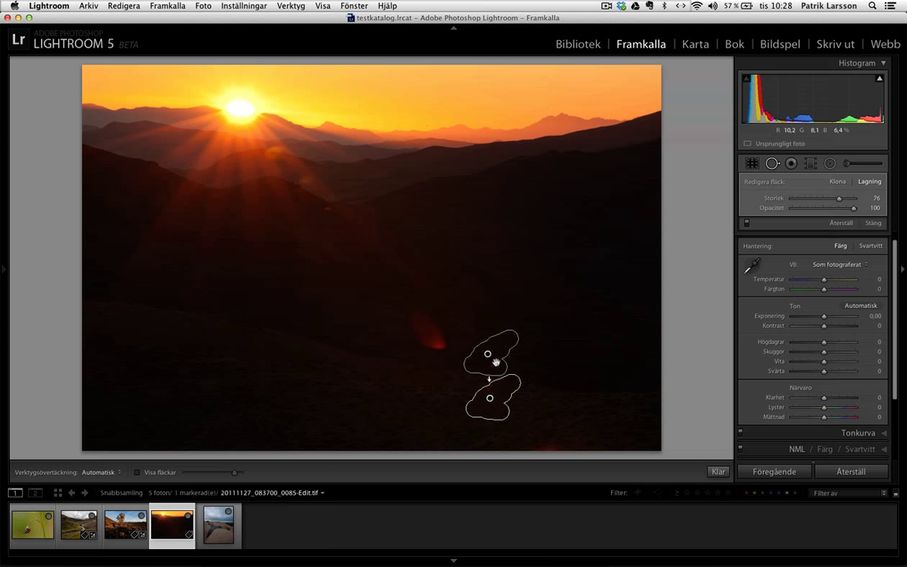
mouse_move(494, 403)
mouse_down()
mouse_move(544, 397)
mouse_move(558, 415)
mouse_up()
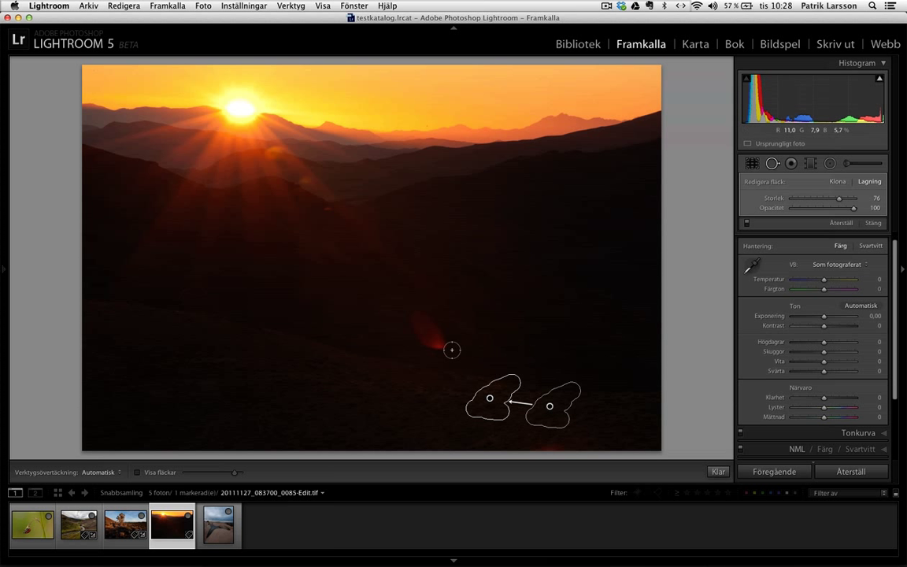
mouse_move(452, 346)
mouse_down()
mouse_move(414, 332)
mouse_move(447, 335)
mouse_up()
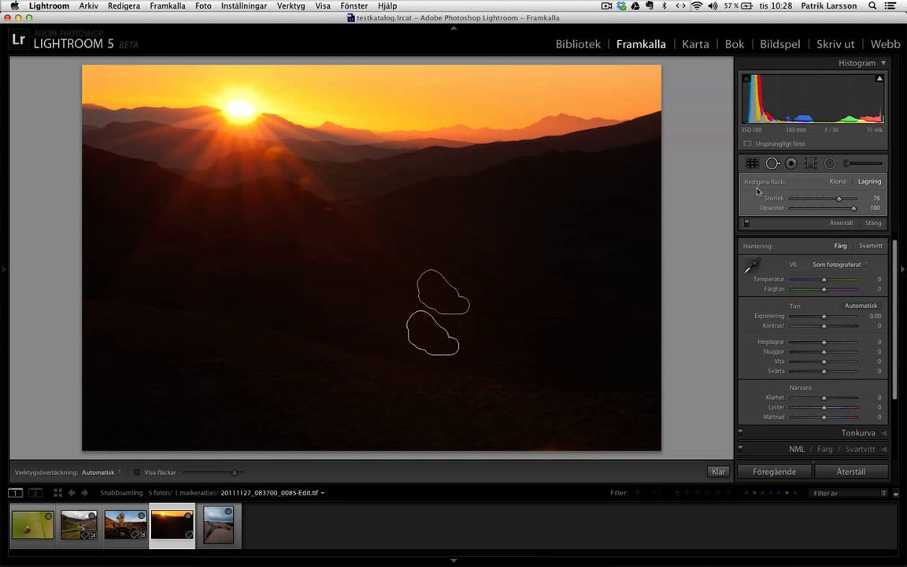
click(771, 165)
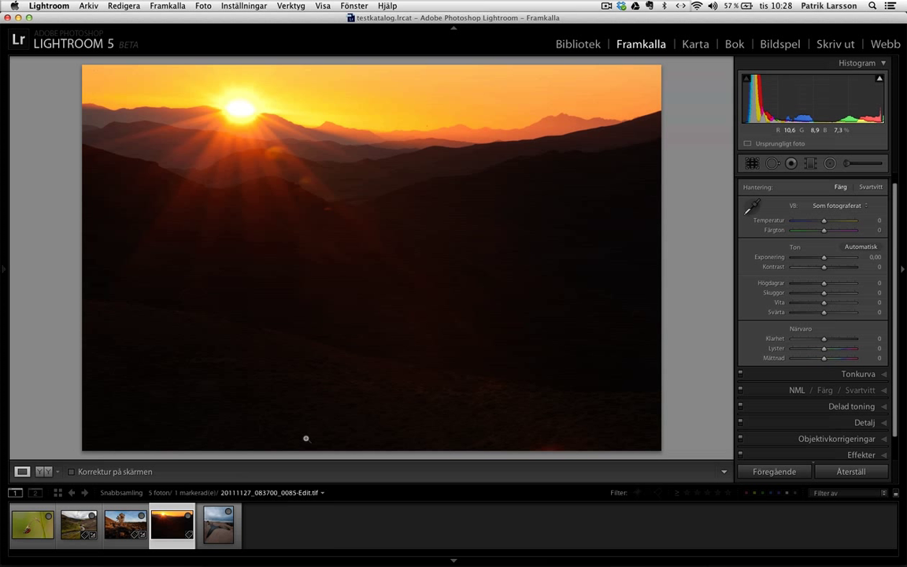
Open the rocky coastline photo in Spot Removal with Visualize Spots on, zoomed to 1:1.
click(221, 525)
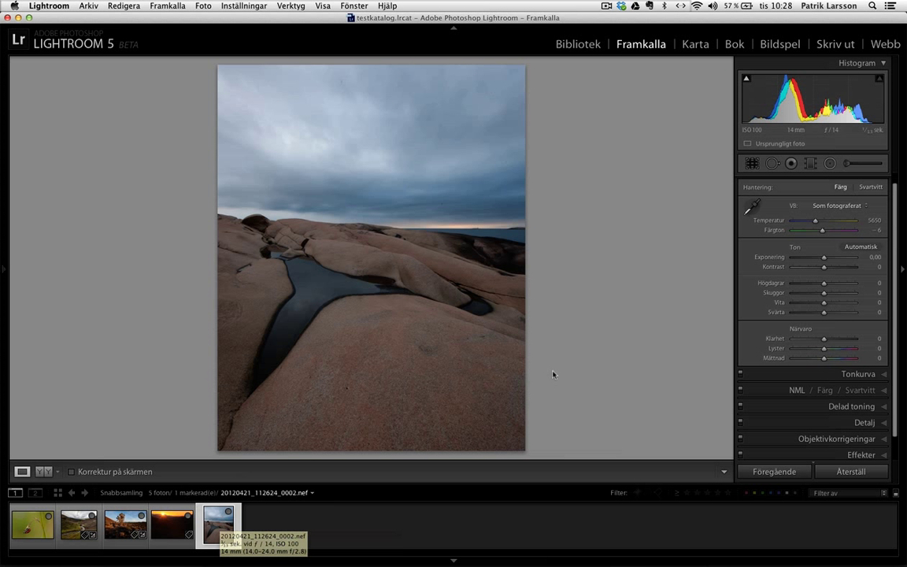
click(772, 163)
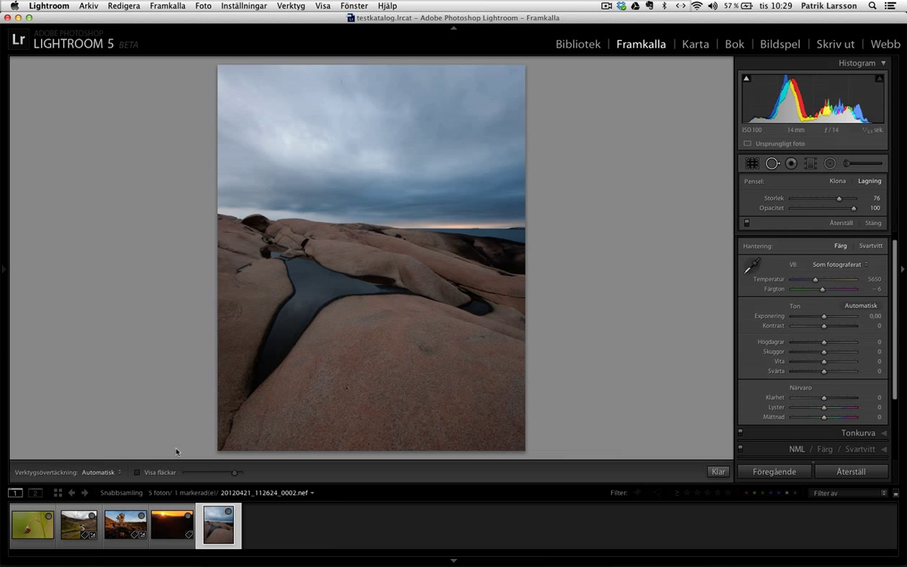
click(138, 472)
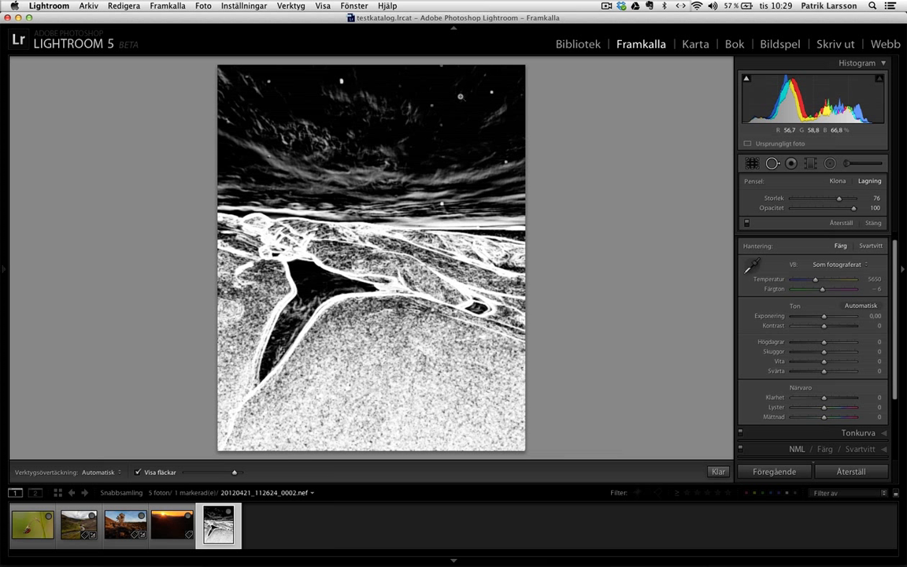
key(z)
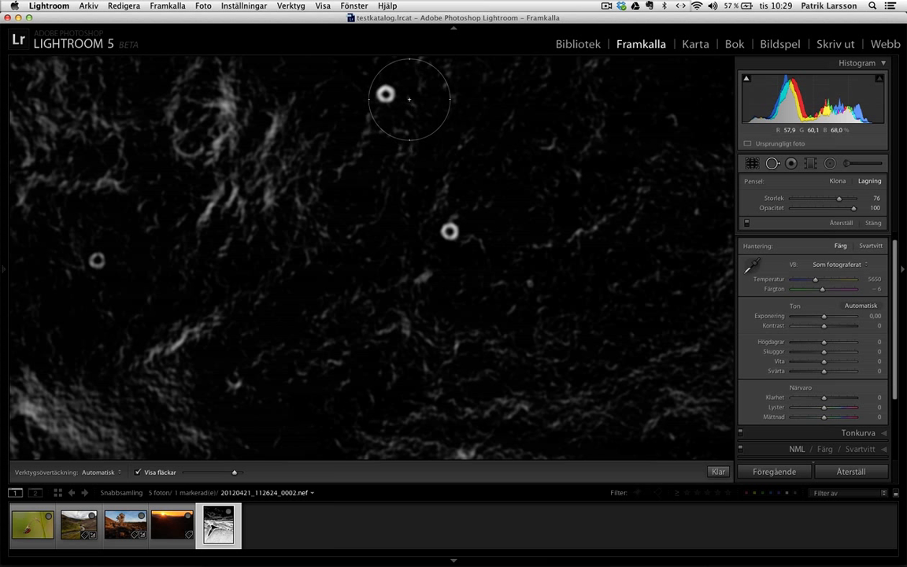
Heal three dust specks in the sky, checking them in normal colours before re-enabling visualization.
click(384, 95)
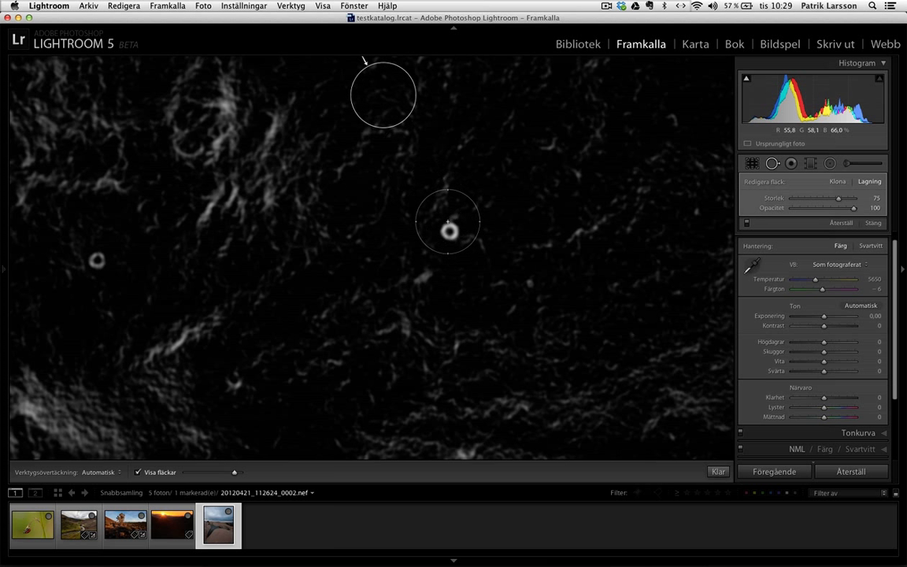
click(448, 223)
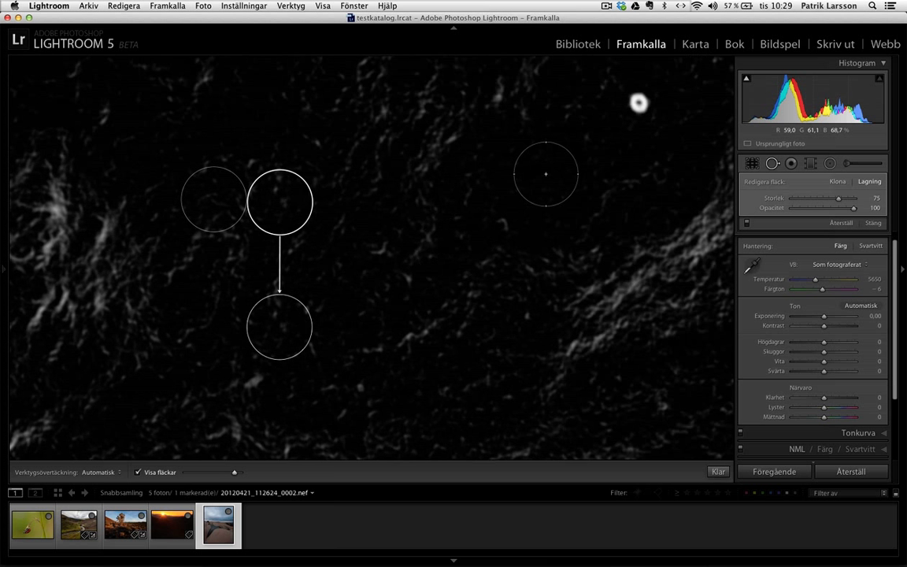
click(634, 102)
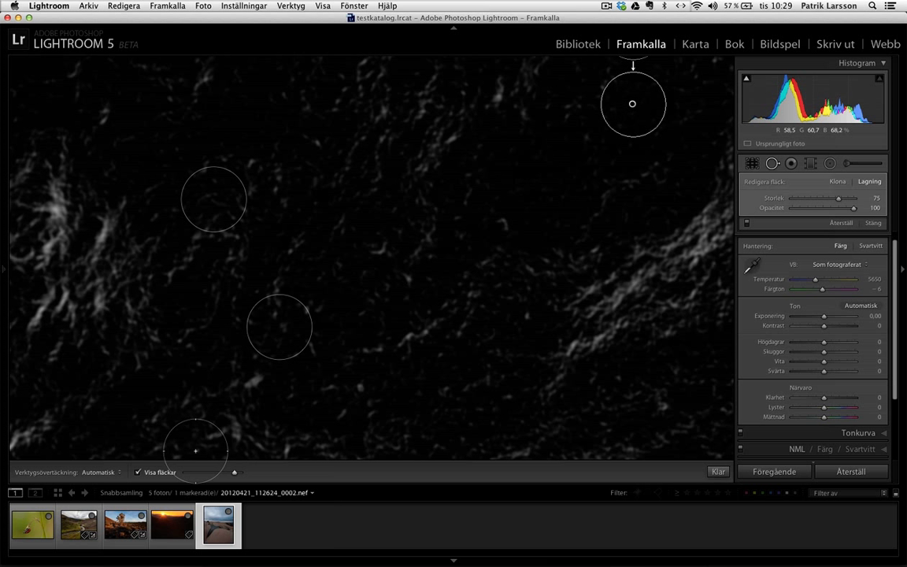
click(149, 473)
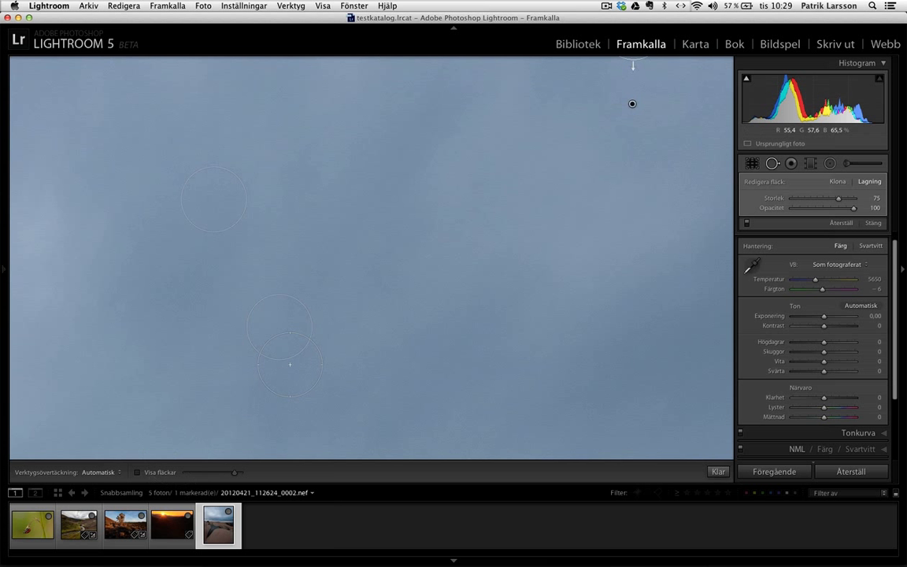
mouse_move(286, 235)
mouse_down()
mouse_move(513, 371)
mouse_move(607, 383)
mouse_up()
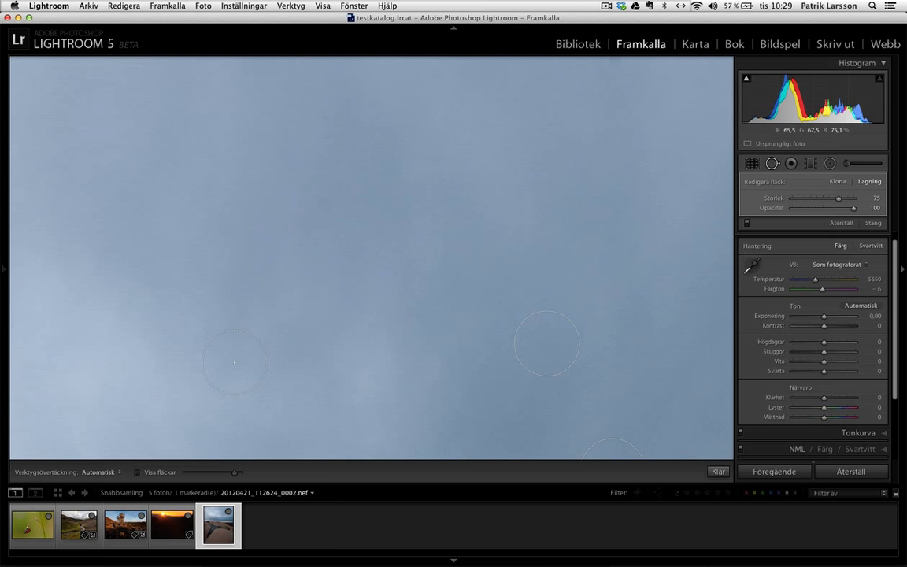
click(138, 472)
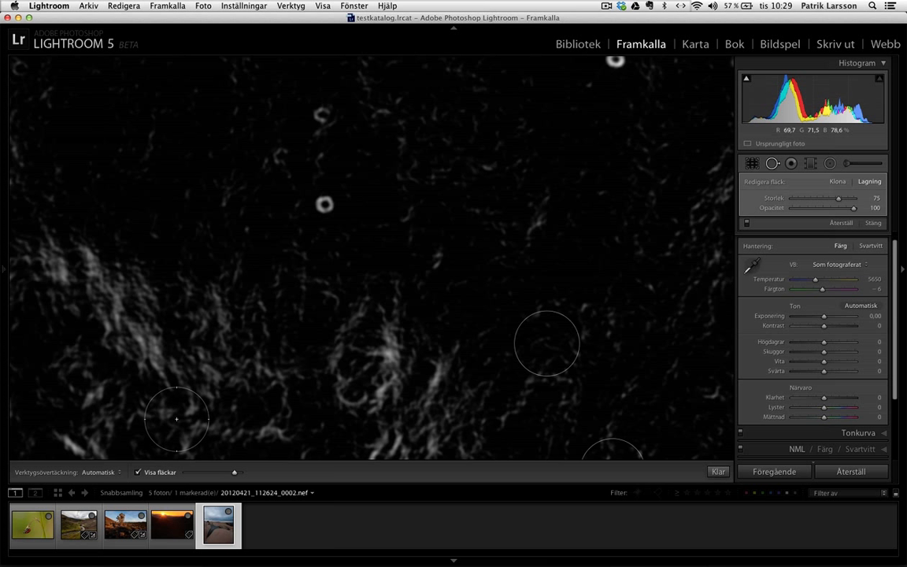
Zoom out, open the ladybird photo PSNF-3.NEF, and close Spot Removal.
key(z)
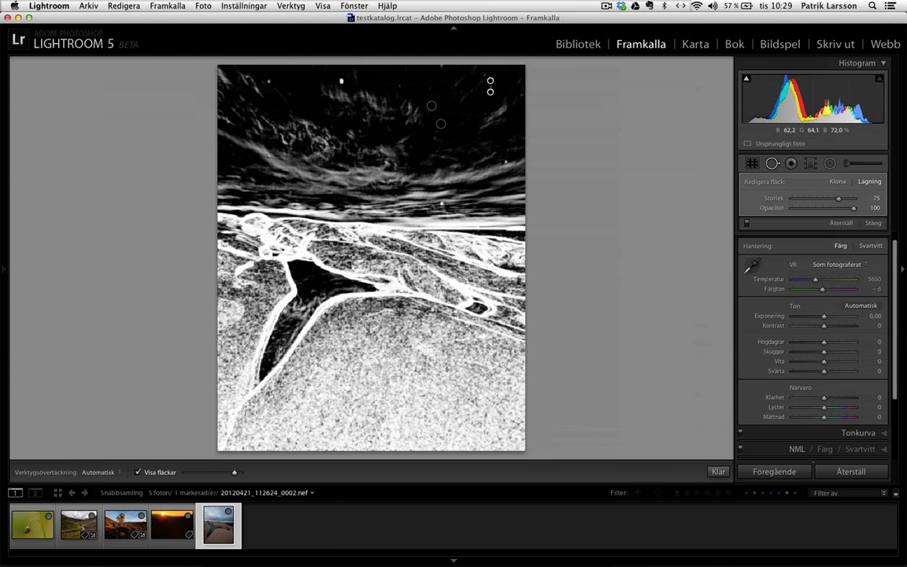
click(32, 523)
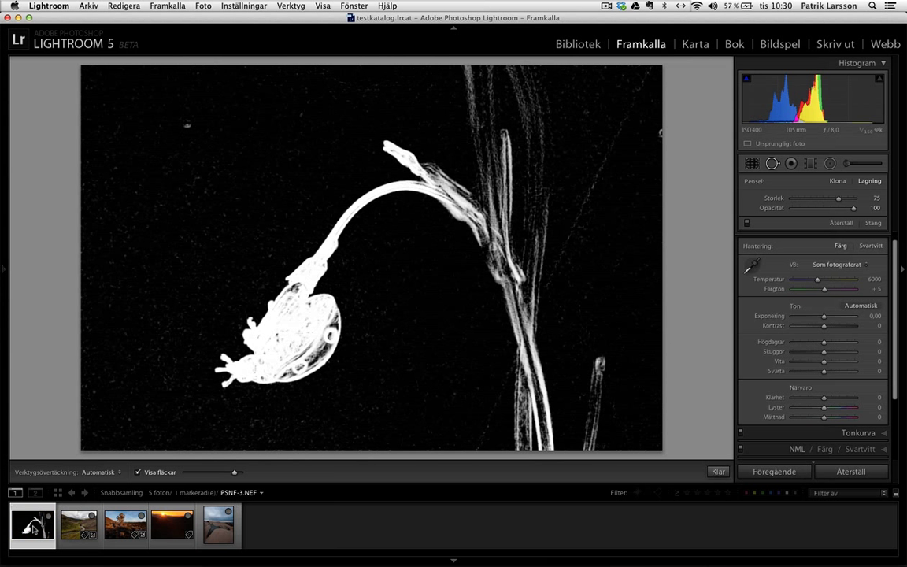
click(772, 164)
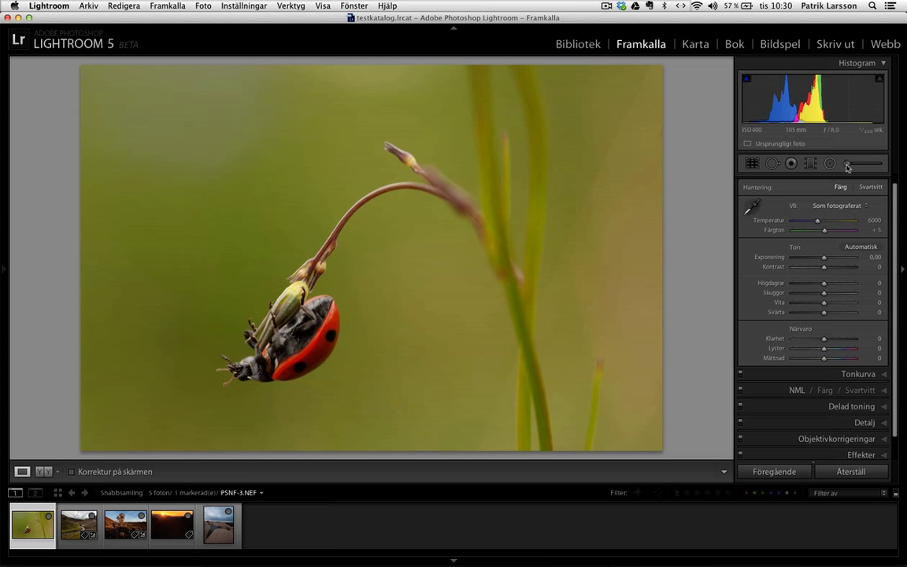
Add a radial filter darkening everything outside an oval around the ladybird, exposure eased to −0,53.
click(831, 164)
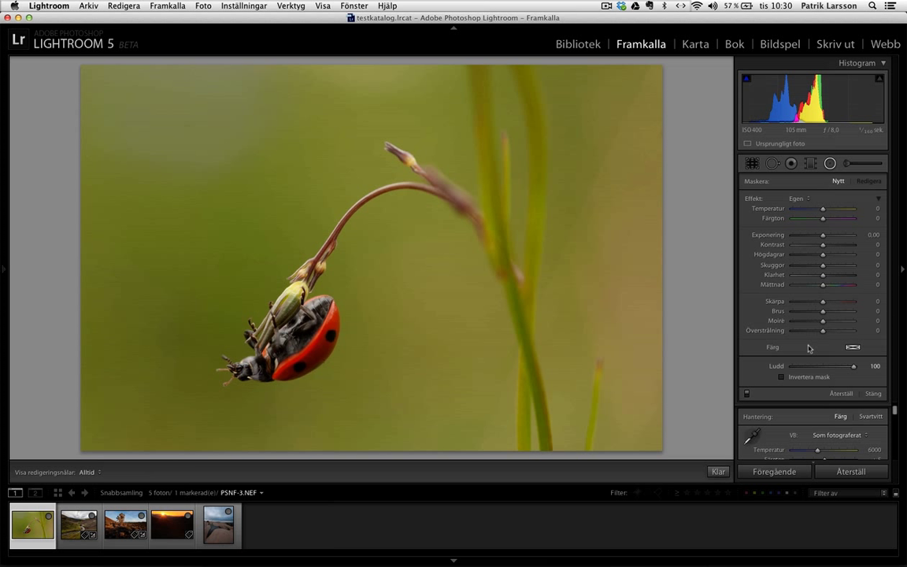
drag(823, 236, 814, 236)
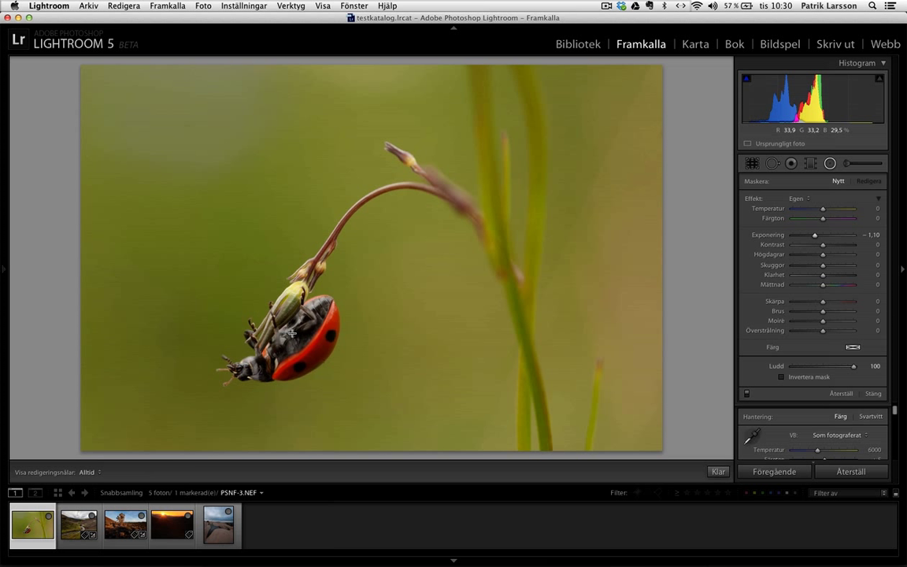
drag(292, 333, 445, 429)
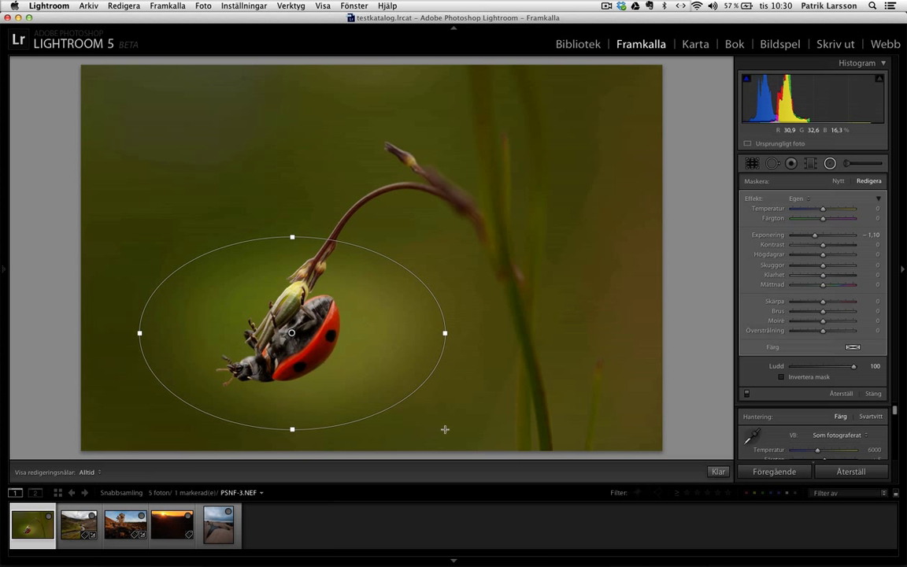
drag(814, 234, 818, 237)
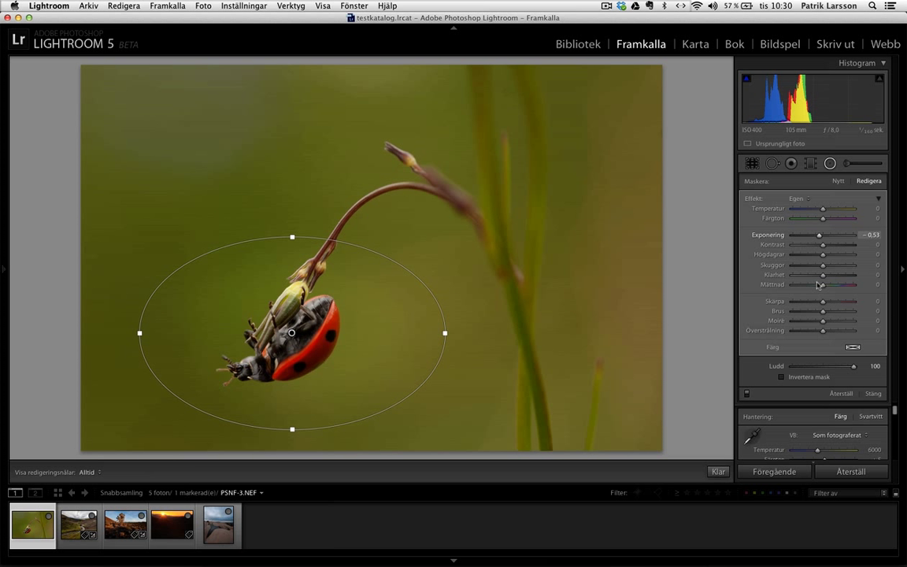
Compare with the effect off, then add an inverted circular filter darkening the blurred stalk.
click(747, 394)
click(747, 393)
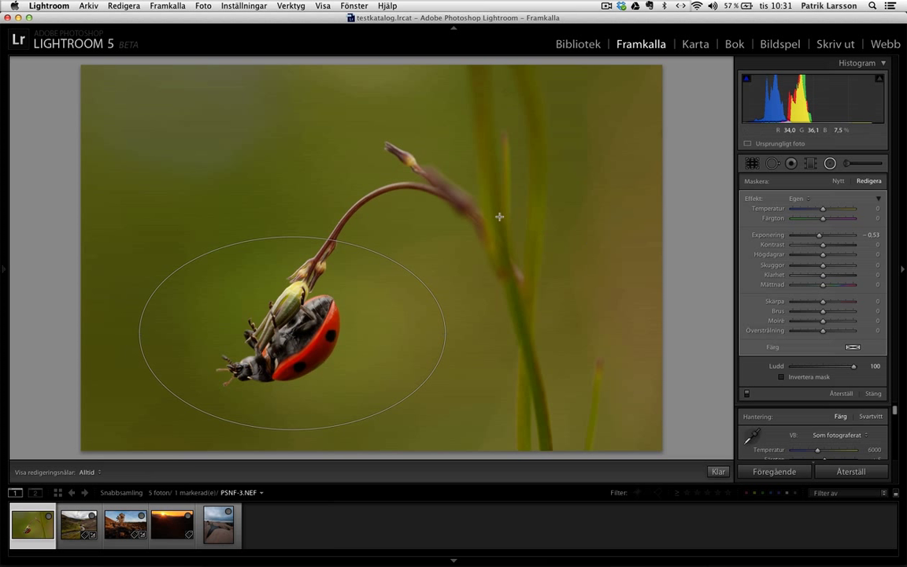
drag(497, 213, 573, 289)
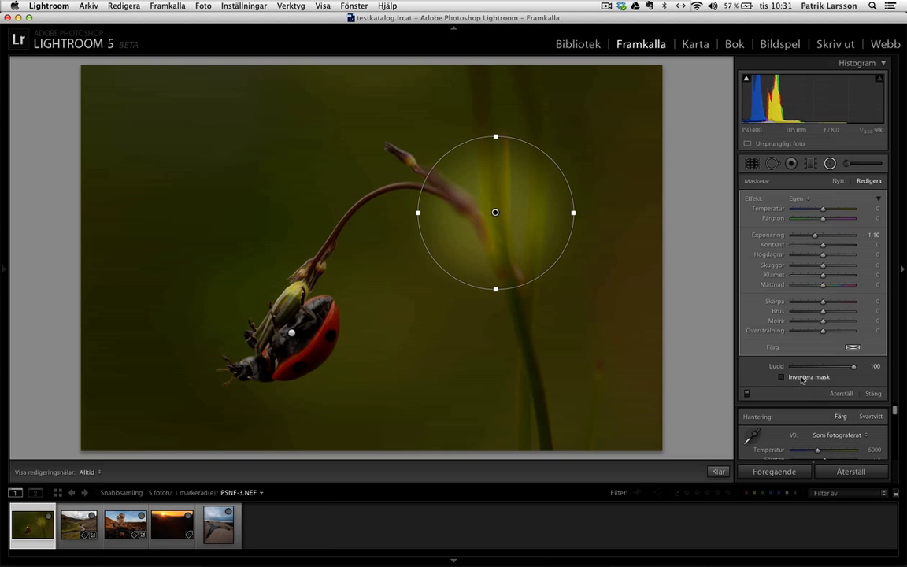
click(782, 377)
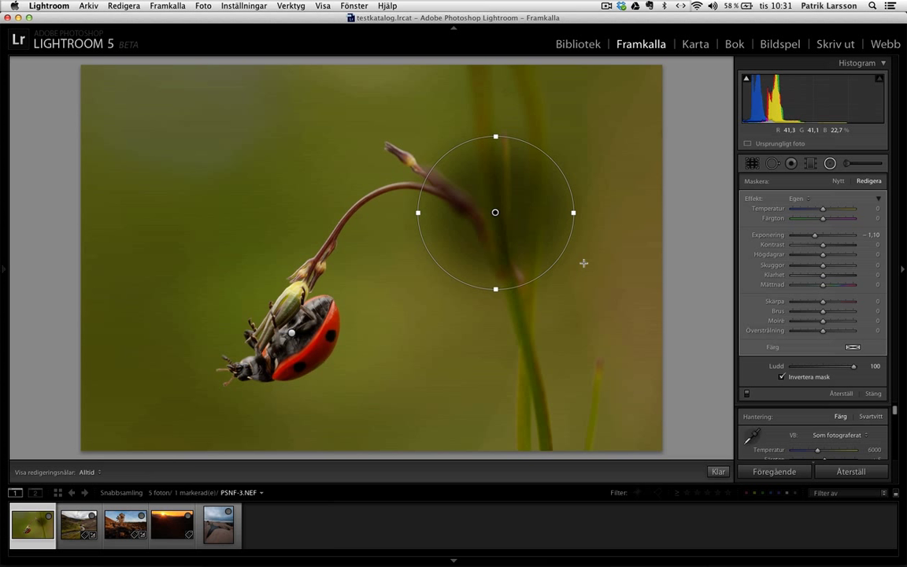
Open the forest photo 20130106_021852_0001.nef from the Lightroom 5 folder in Develop.
key(e)
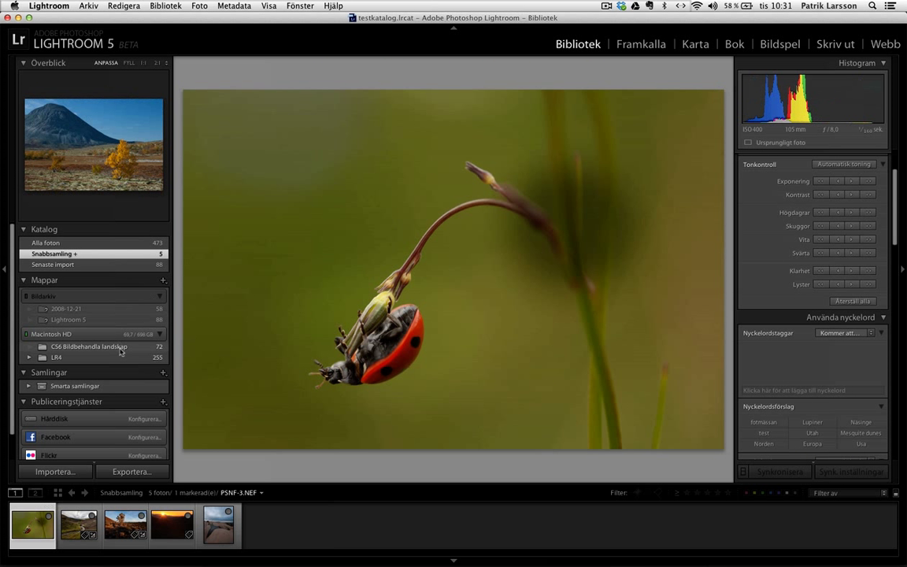
click(117, 318)
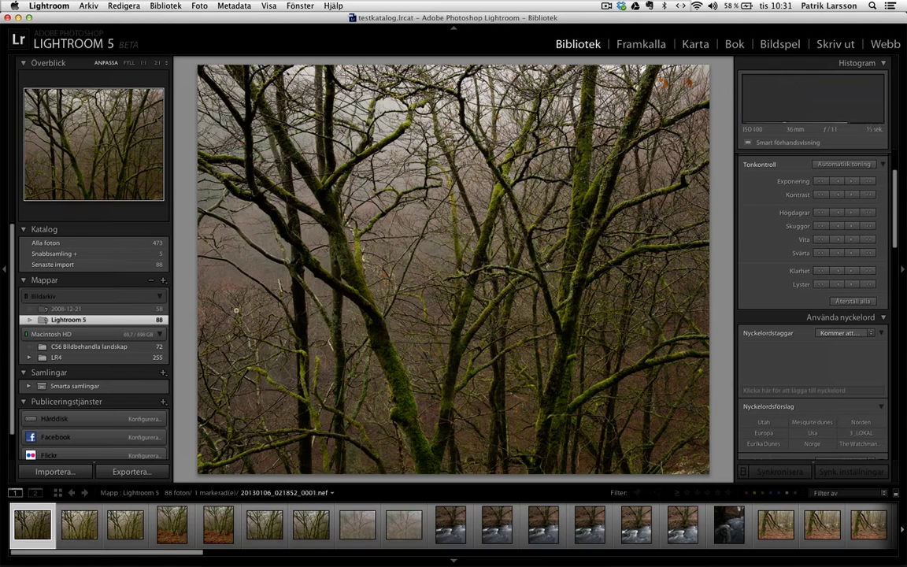
key(f)
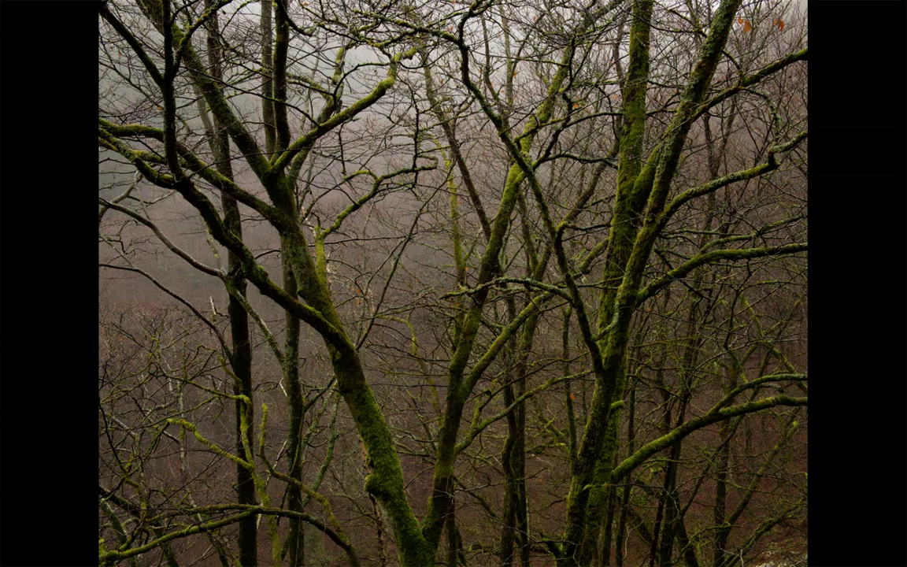
key(d)
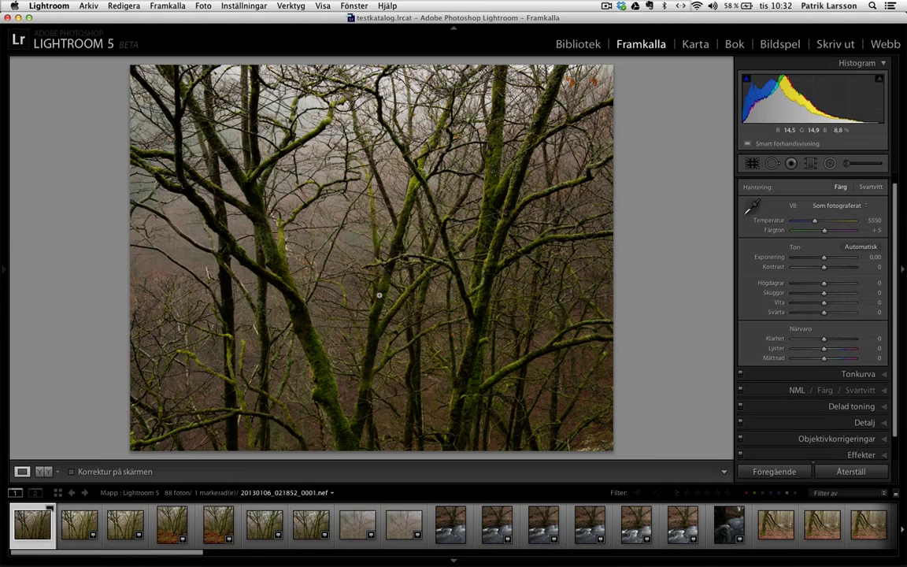